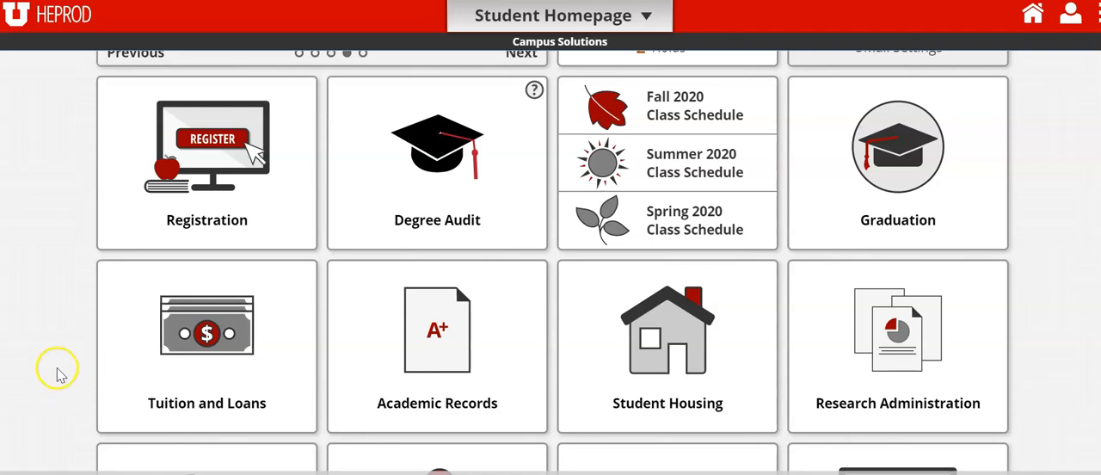
- Open the Schedule Builder from Registration and continue with Main Campus selected
{"action": "left_click", "coordinate": [226, 162]}
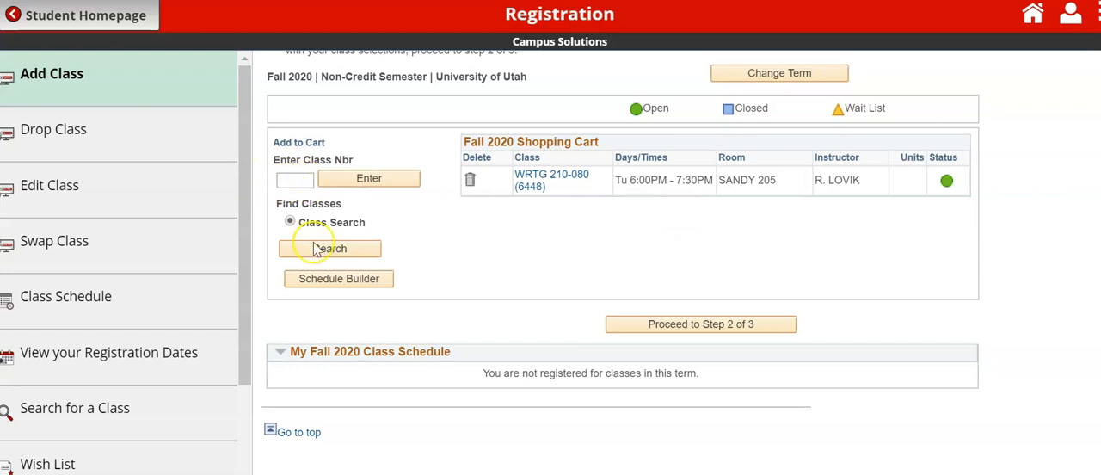
{"action": "left_click", "coordinate": [365, 283]}
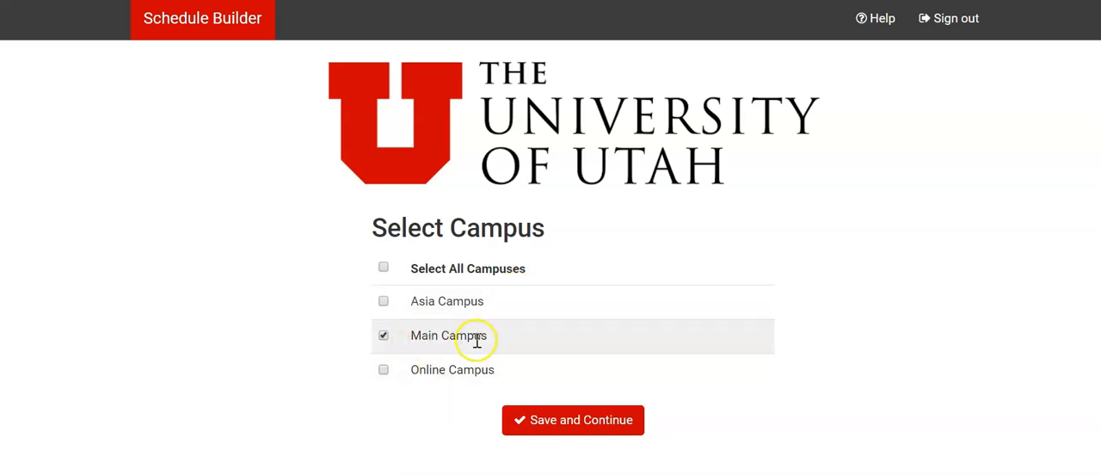
{"action": "left_click", "coordinate": [564, 423]}
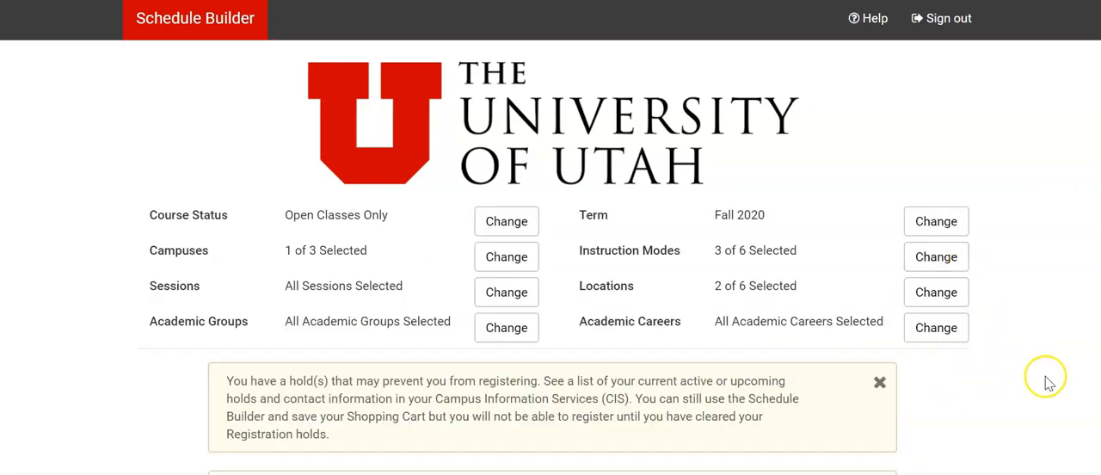
- Review the Course Status, Instruction Mode and Location filter options without changing them
{"action": "left_click", "coordinate": [515, 224]}
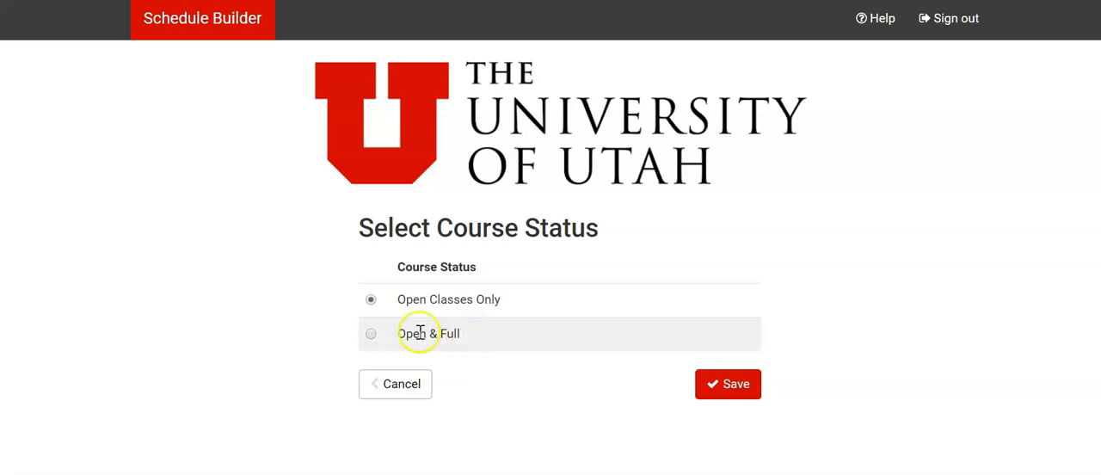
{"action": "left_click", "coordinate": [400, 384]}
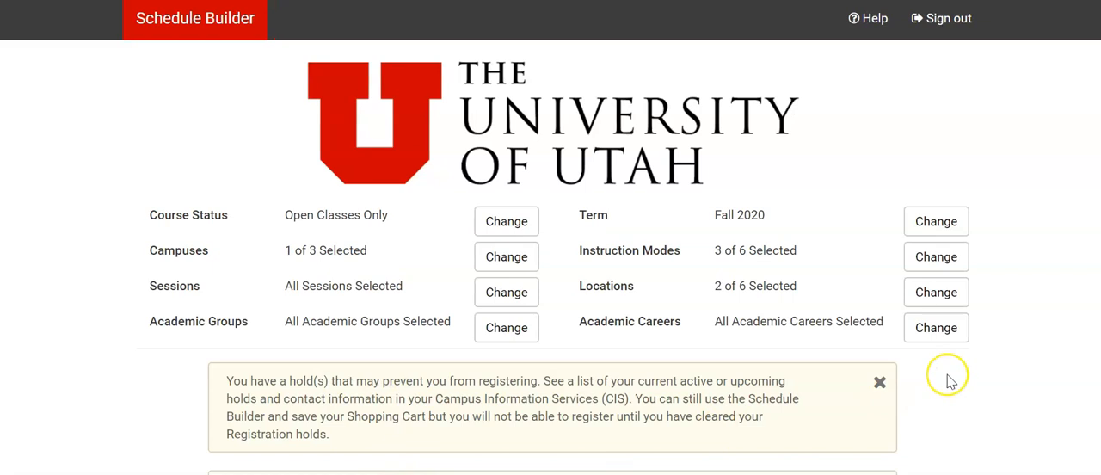
{"action": "left_click", "coordinate": [953, 258]}
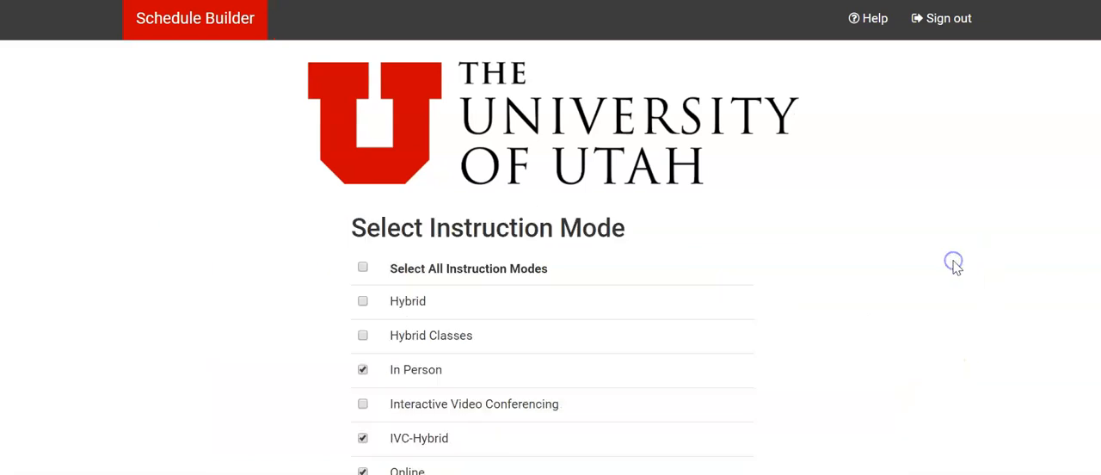
{"action": "scroll", "coordinate": [695, 332], "scroll_direction": "down", "scroll_amount": 1}
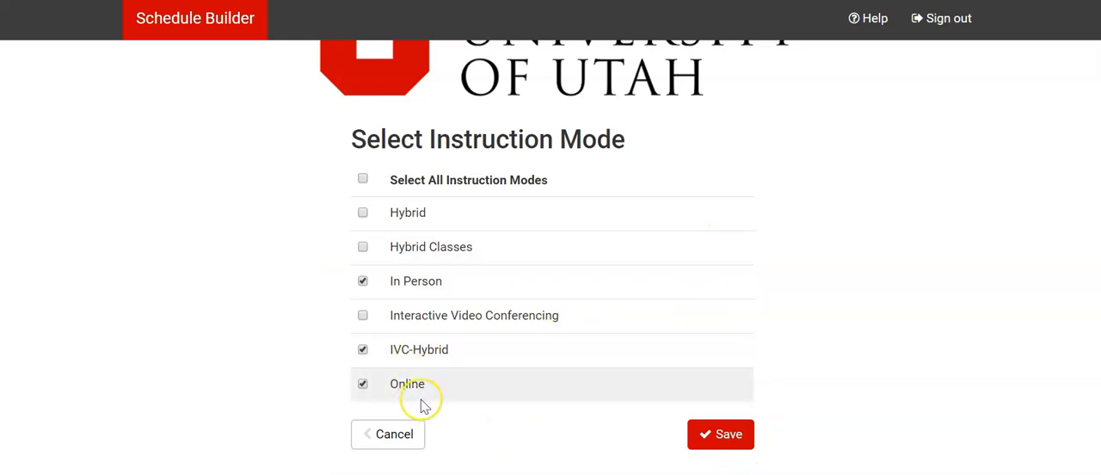
{"action": "left_click", "coordinate": [726, 440]}
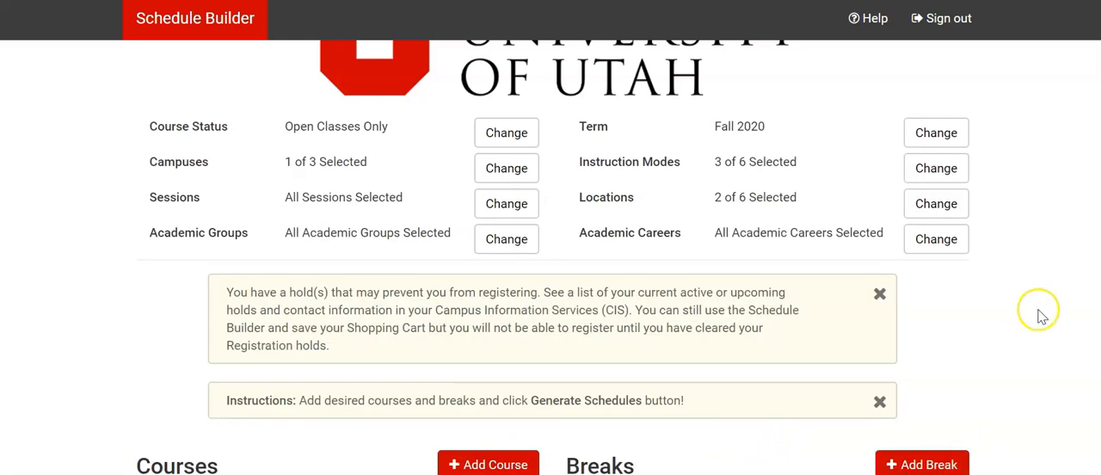
{"action": "left_click", "coordinate": [943, 204]}
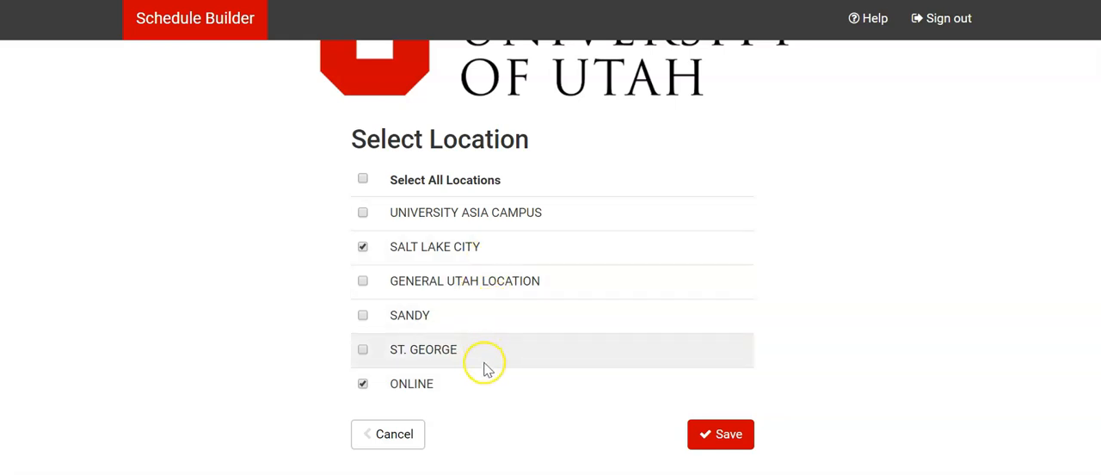
{"action": "left_click", "coordinate": [394, 435]}
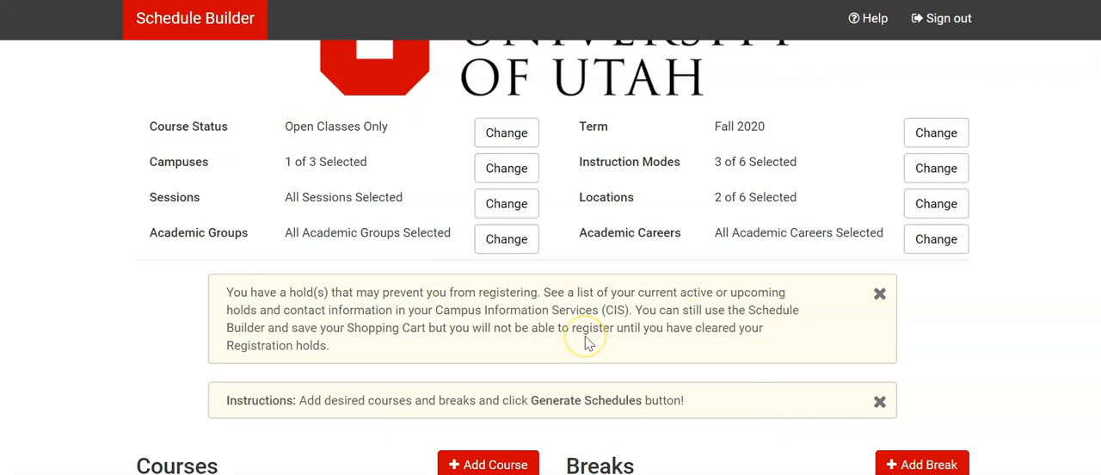
- Add PSY - Psychology course 101 - General Psychology as a desired course
{"action": "scroll", "coordinate": [585, 342], "scroll_direction": "down", "scroll_amount": 1}
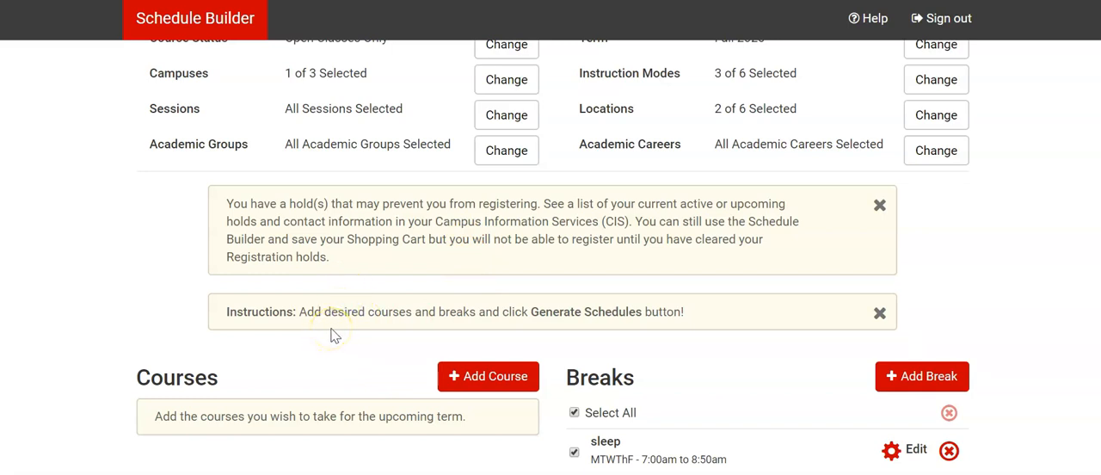
{"action": "scroll", "coordinate": [398, 287], "scroll_direction": "down", "scroll_amount": 2}
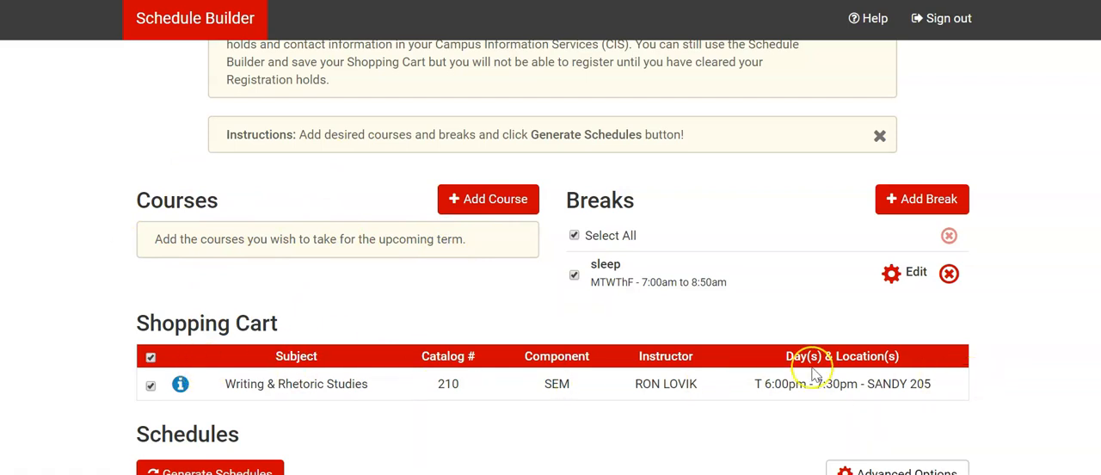
{"action": "left_click", "coordinate": [277, 331]}
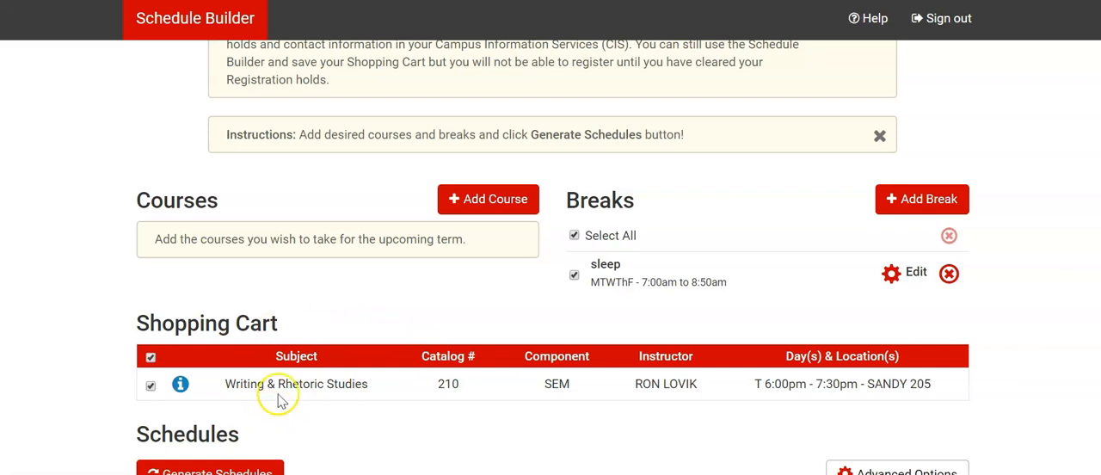
{"action": "left_click", "coordinate": [471, 200]}
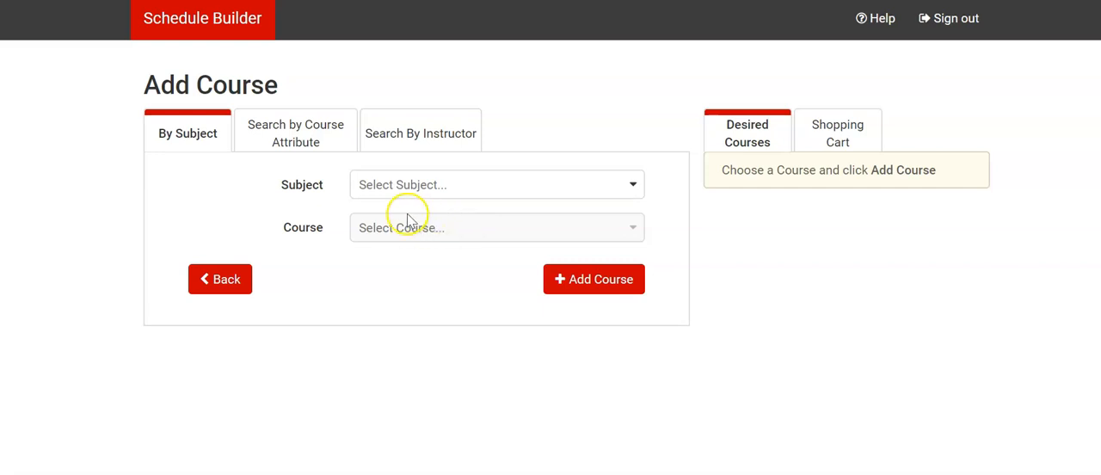
{"action": "left_click", "coordinate": [401, 184]}
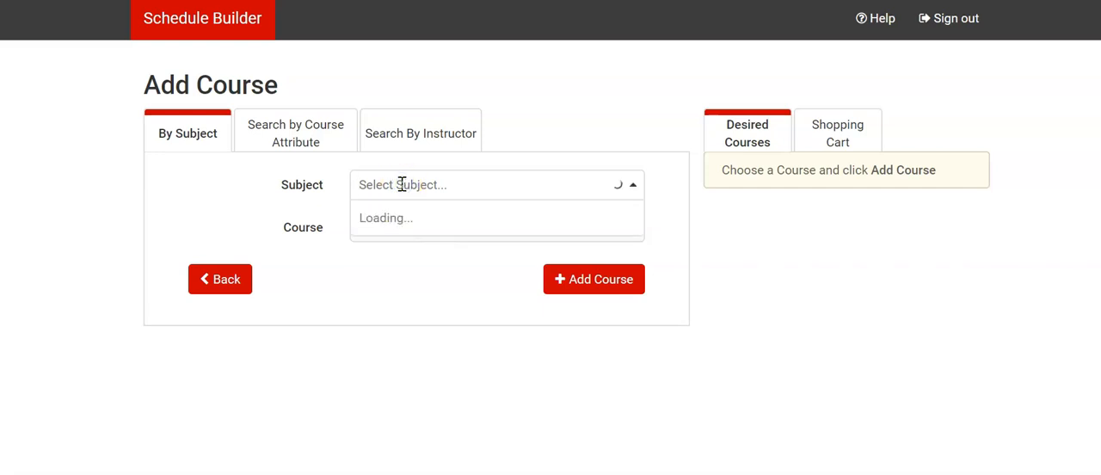
{"action": "left_click_drag", "start_coordinate": [636, 217], "coordinate": [635, 378]}
{"action": "left_click", "coordinate": [428, 349]}
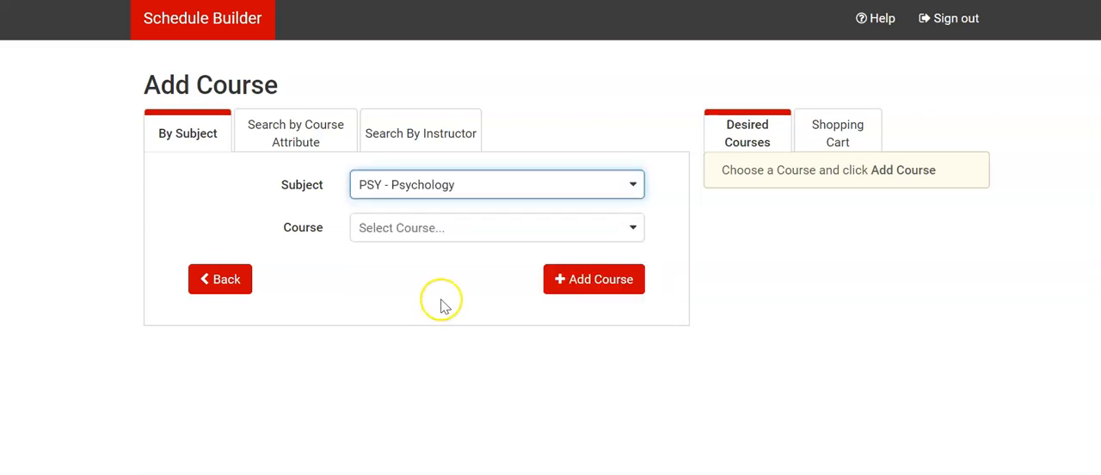
{"action": "left_click", "coordinate": [470, 234]}
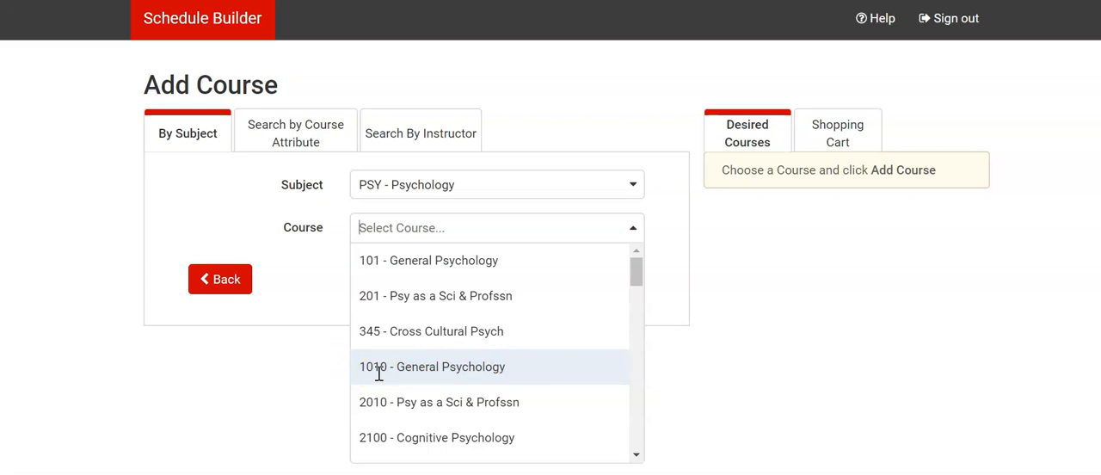
{"action": "left_click", "coordinate": [460, 262]}
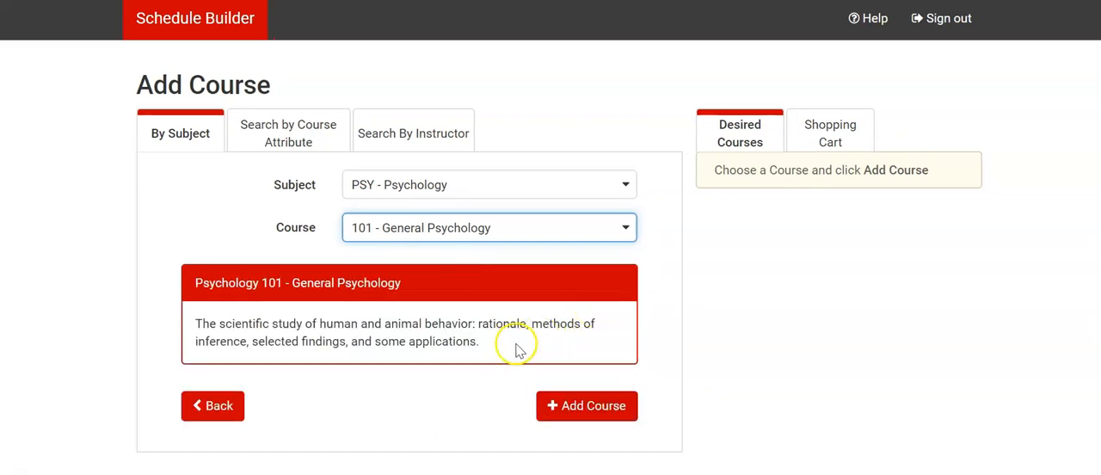
{"action": "left_click_drag", "start_coordinate": [423, 351], "coordinate": [266, 337]}
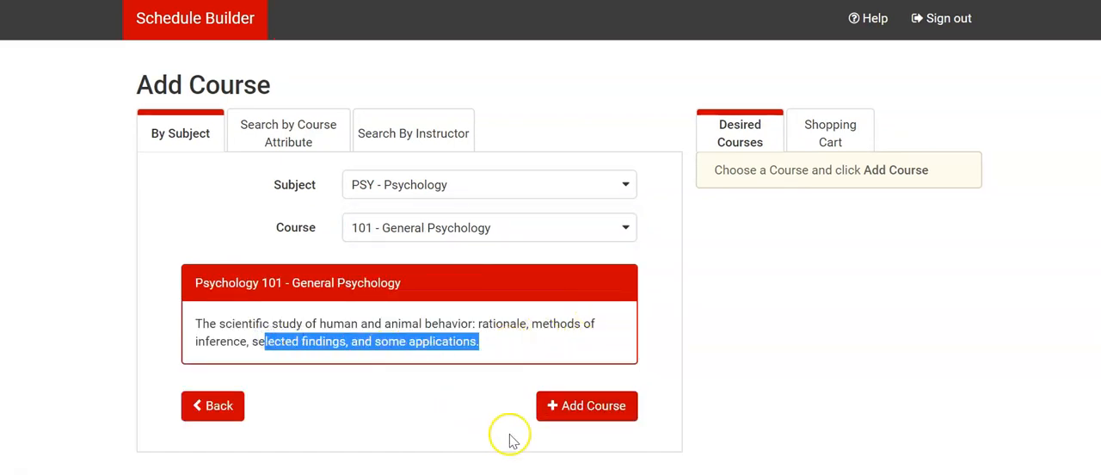
{"action": "left_click", "coordinate": [580, 411]}
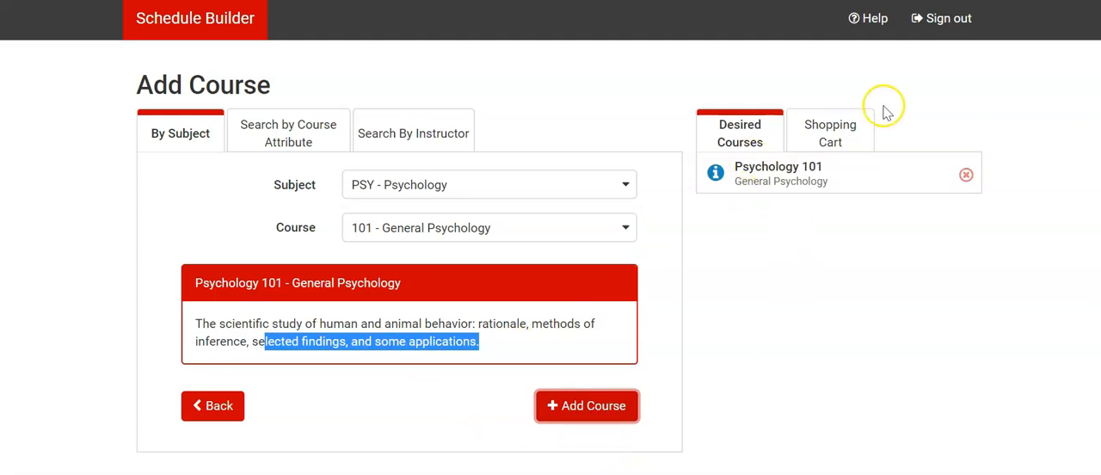
- Add POLS - Political Science course 1100 - US National Govt as a second desired course
{"action": "left_click", "coordinate": [836, 129]}
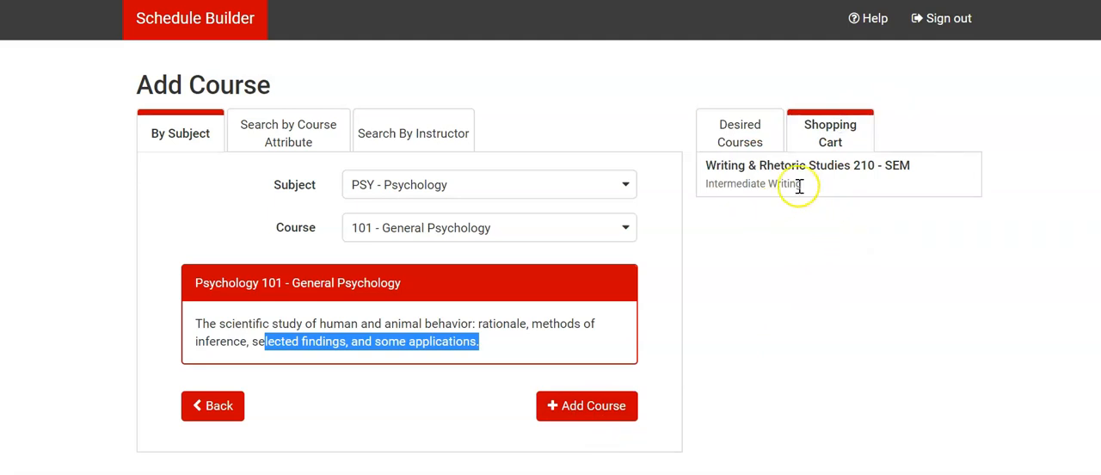
{"action": "left_click", "coordinate": [741, 133]}
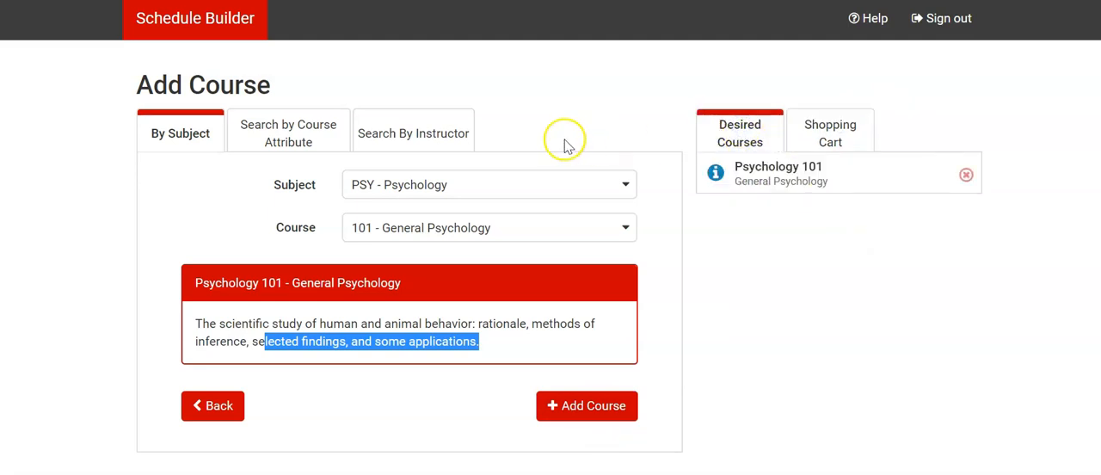
{"action": "left_click", "coordinate": [464, 187]}
{"action": "left_click", "coordinate": [629, 380]}
{"action": "left_click_drag", "start_coordinate": [629, 380], "coordinate": [630, 370]}
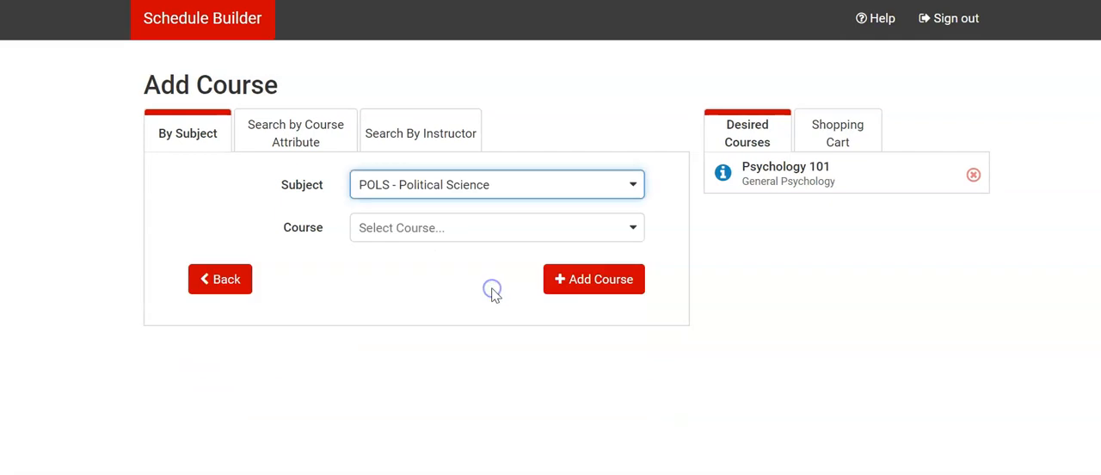
{"action": "left_click", "coordinate": [432, 227]}
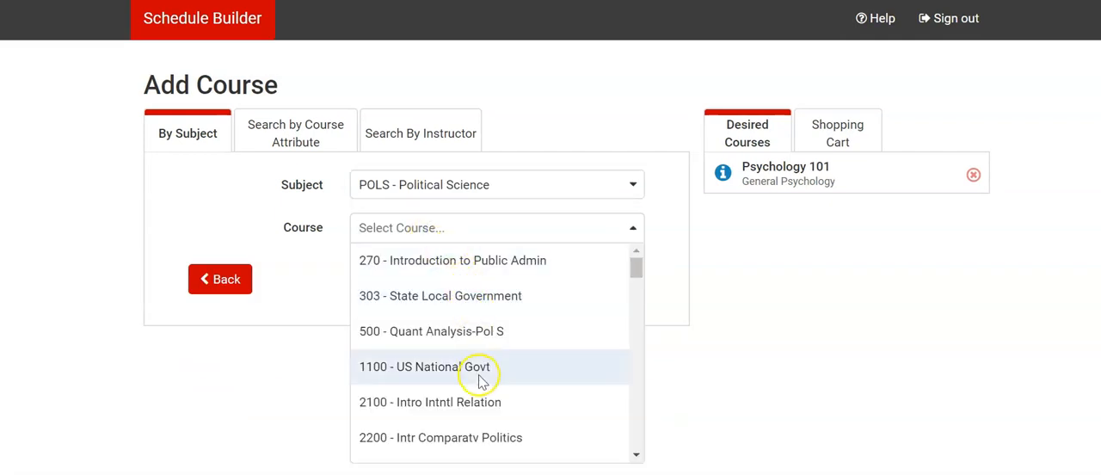
{"action": "left_click", "coordinate": [432, 367]}
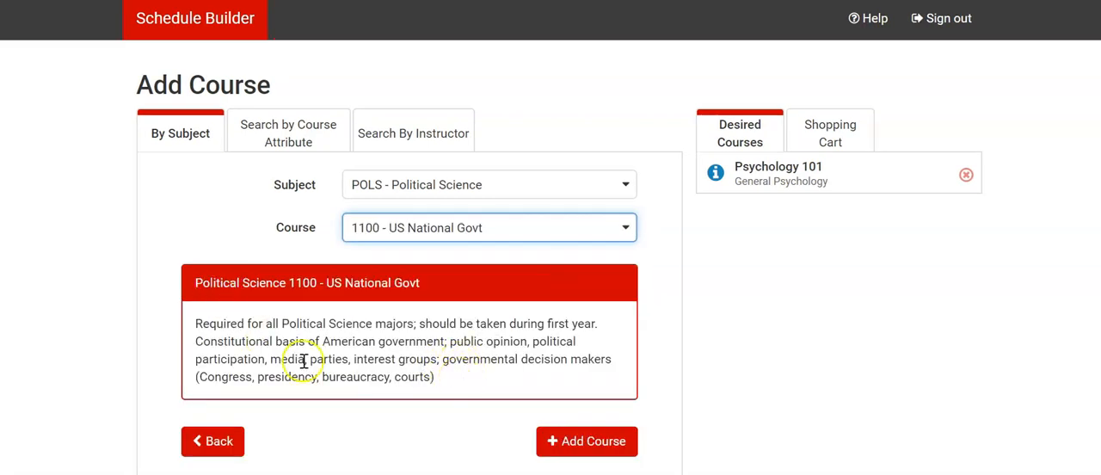
{"action": "left_click", "coordinate": [582, 445]}
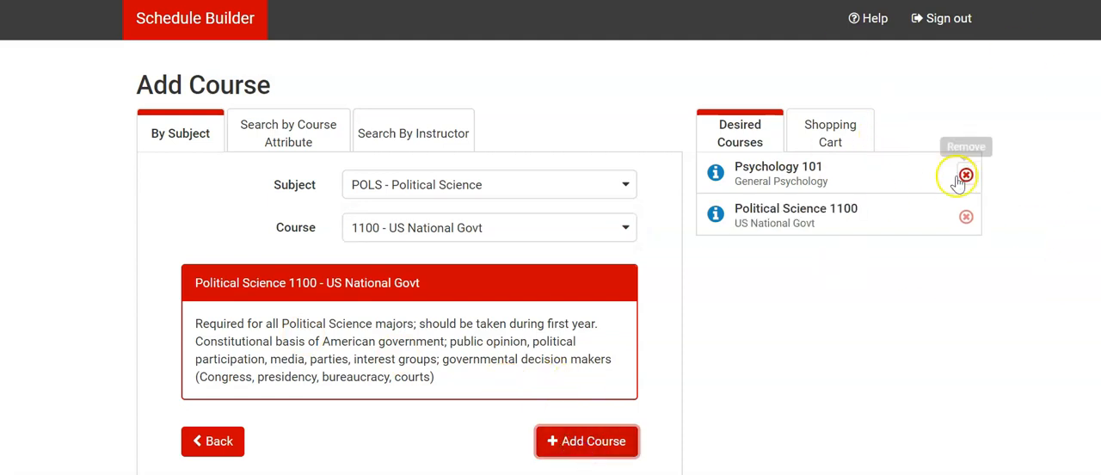
- Return to the main Schedule Builder page and generate schedules for the selected courses
{"action": "left_click", "coordinate": [221, 21]}
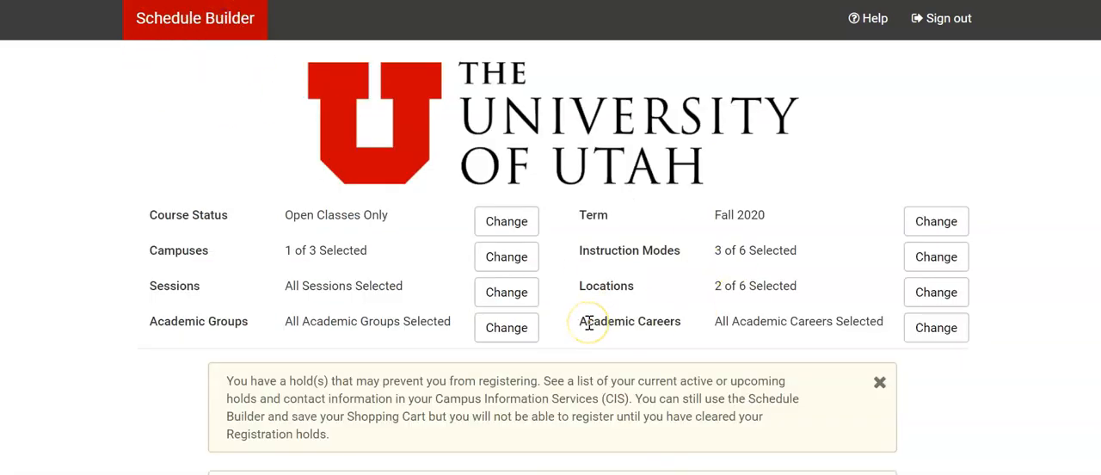
{"action": "scroll", "coordinate": [588, 323], "scroll_direction": "down", "scroll_amount": 4}
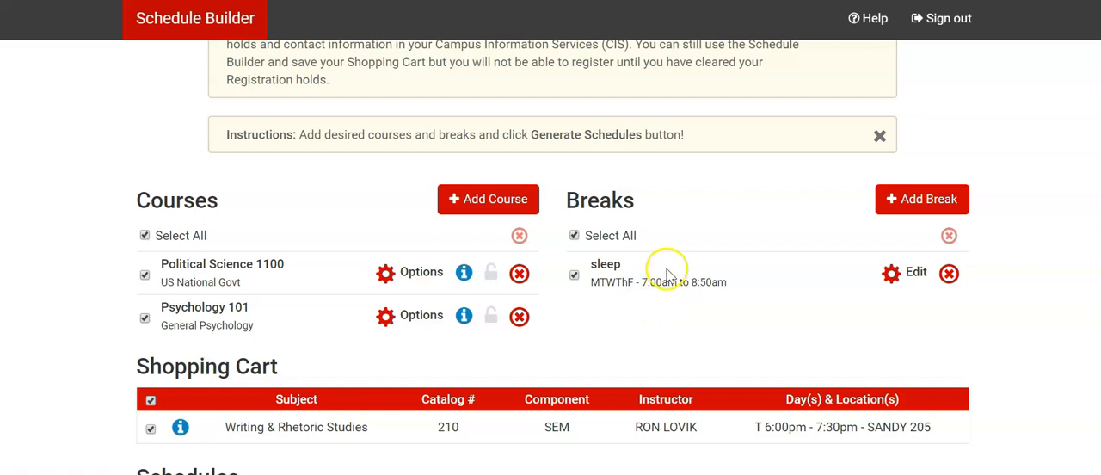
{"action": "scroll", "coordinate": [667, 275], "scroll_direction": "down", "scroll_amount": 1}
{"action": "left_click", "coordinate": [200, 432]}
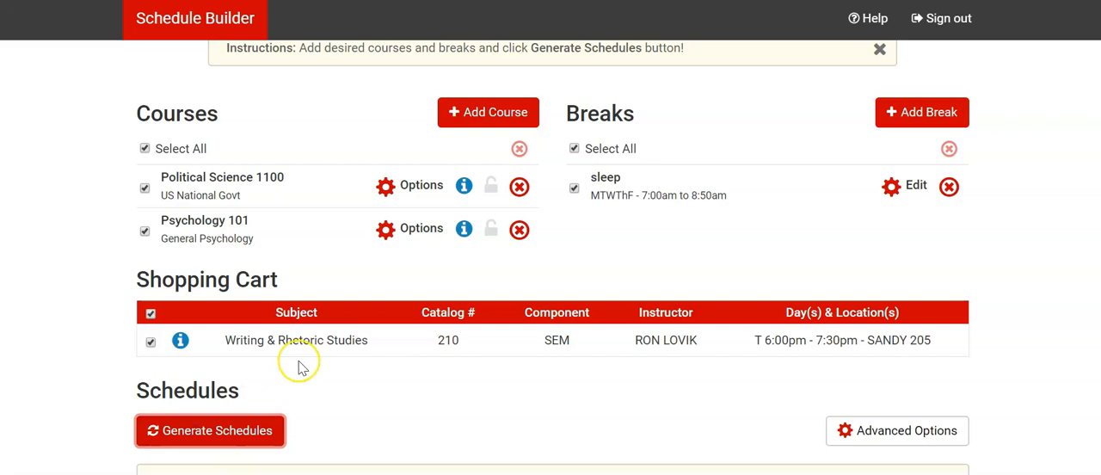
{"action": "scroll", "coordinate": [301, 368], "scroll_direction": "down", "scroll_amount": 2}
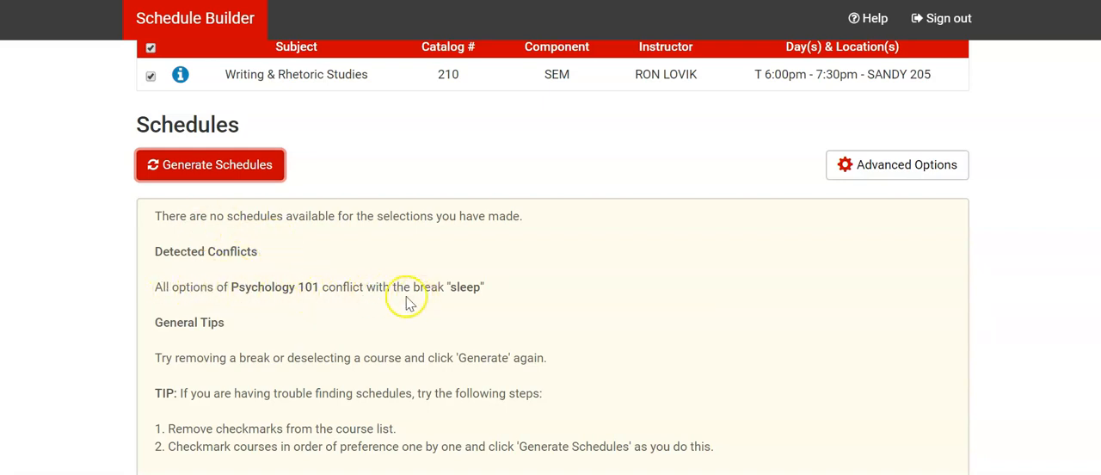
- Remove the sleep break from the Breaks list
{"action": "scroll", "coordinate": [456, 303], "scroll_direction": "up", "scroll_amount": 1}
{"action": "scroll", "coordinate": [454, 301], "scroll_direction": "up", "scroll_amount": 4}
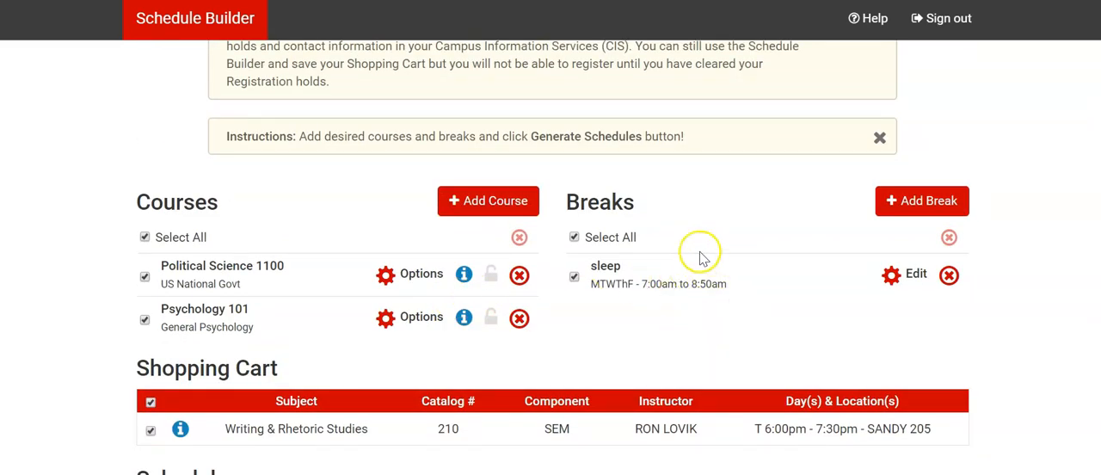
{"action": "scroll", "coordinate": [683, 322], "scroll_direction": "down", "scroll_amount": 1}
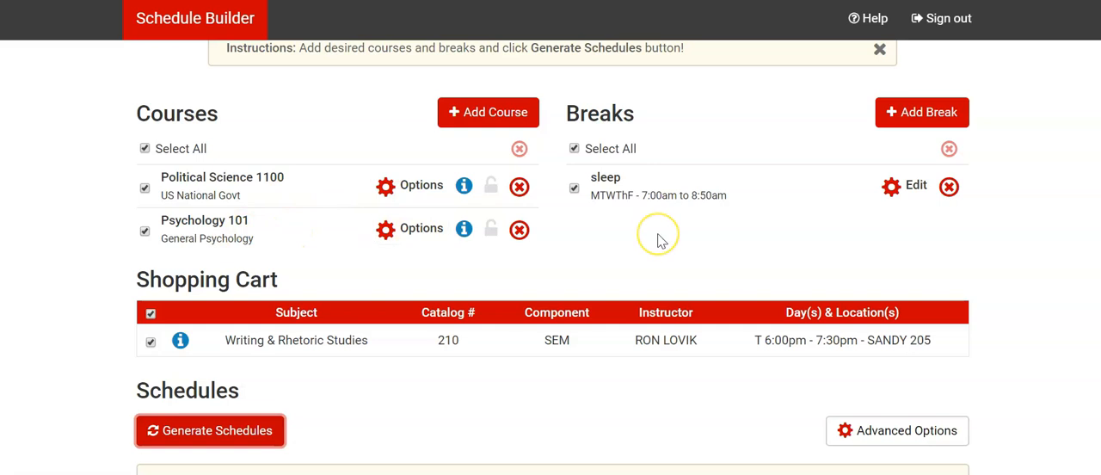
{"action": "left_click", "coordinate": [947, 188]}
{"action": "left_click", "coordinate": [746, 293]}
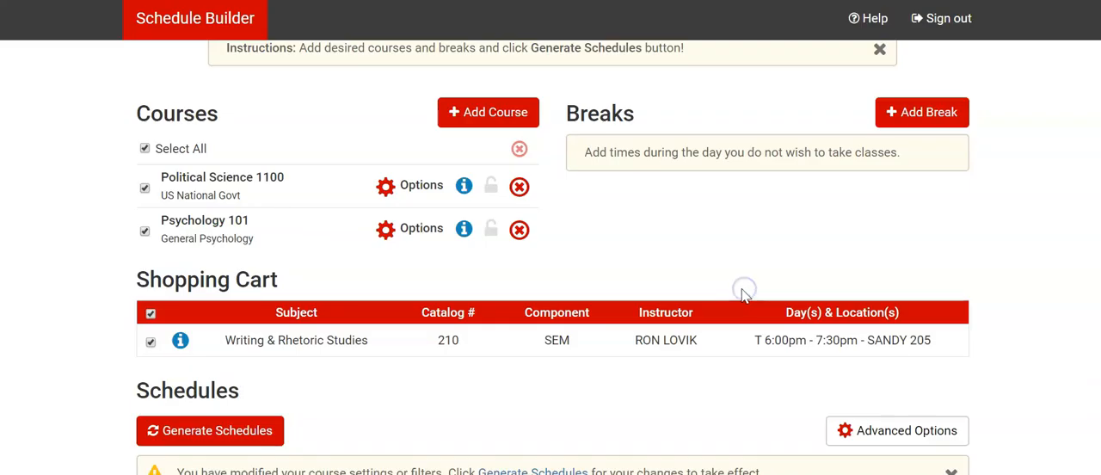
- Regenerate the schedules and open the first generated schedule
{"action": "left_click", "coordinate": [250, 430]}
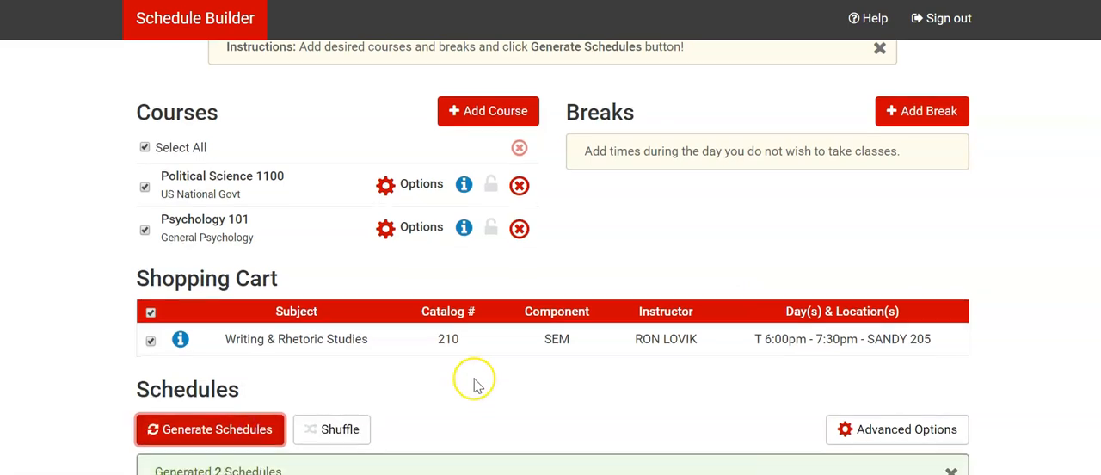
{"action": "scroll", "coordinate": [474, 381], "scroll_direction": "down", "scroll_amount": 2}
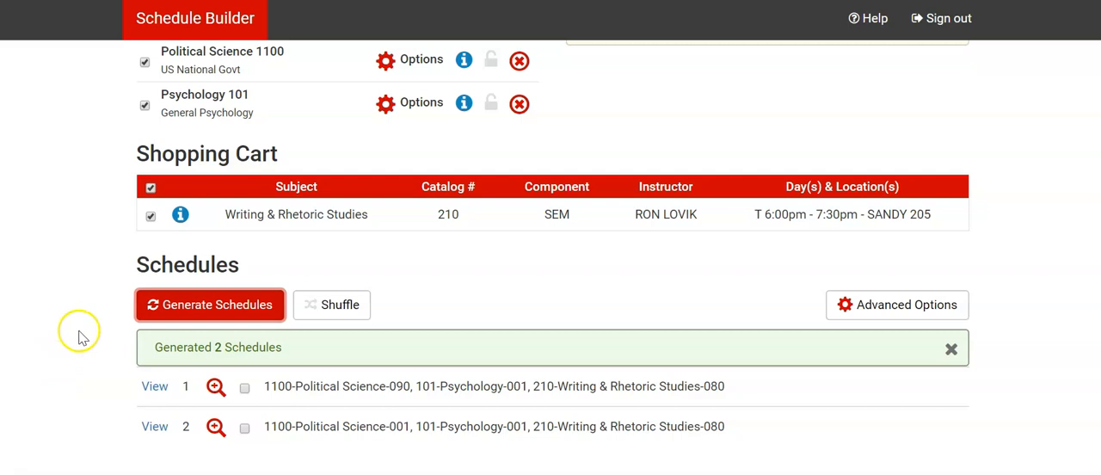
{"action": "left_click", "coordinate": [108, 376]}
{"action": "left_click", "coordinate": [99, 416]}
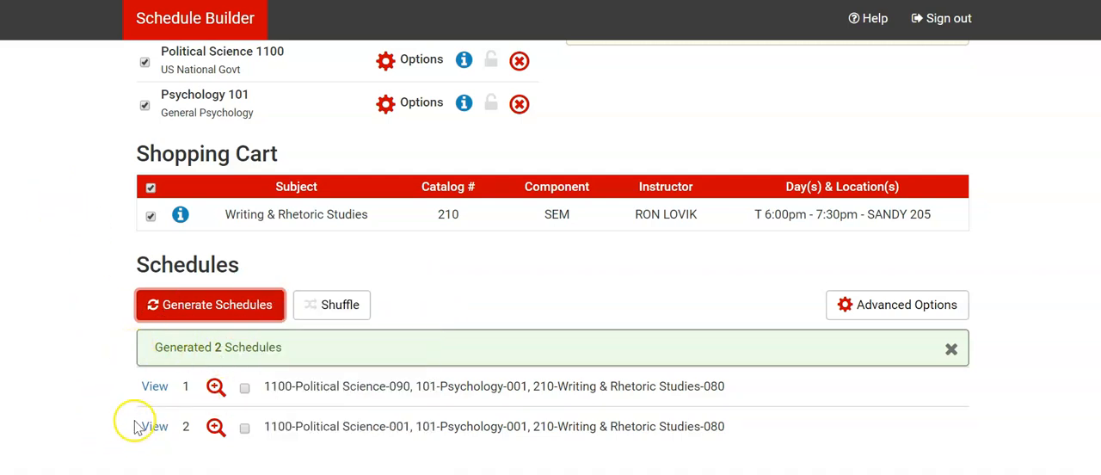
{"action": "left_click", "coordinate": [154, 387]}
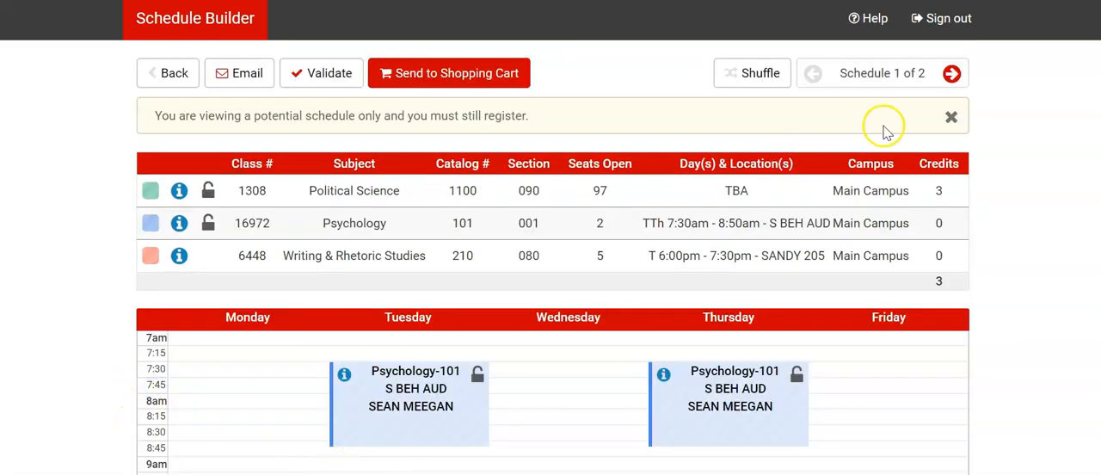
- Switch between the two generated schedules to compare their Political Science sections and meeting times
{"action": "left_click", "coordinate": [951, 74]}
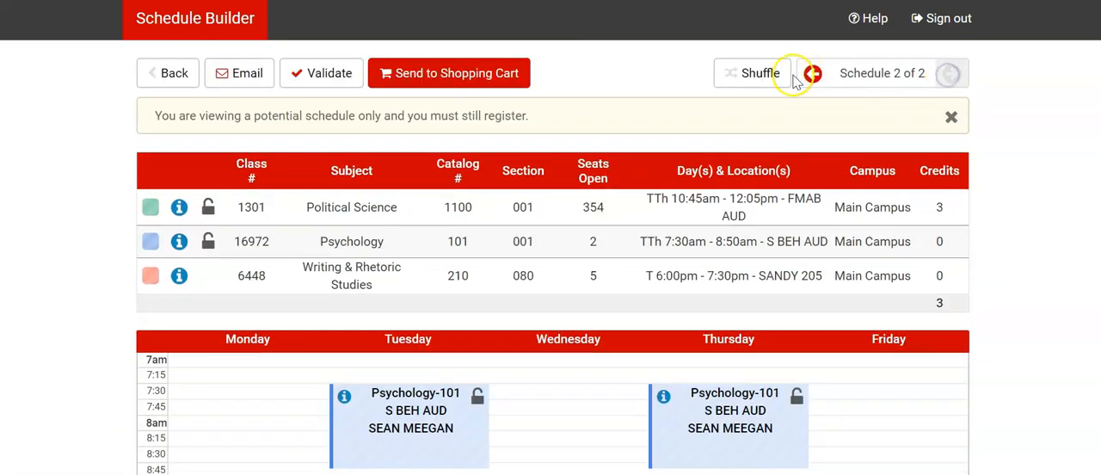
{"action": "left_click", "coordinate": [811, 74]}
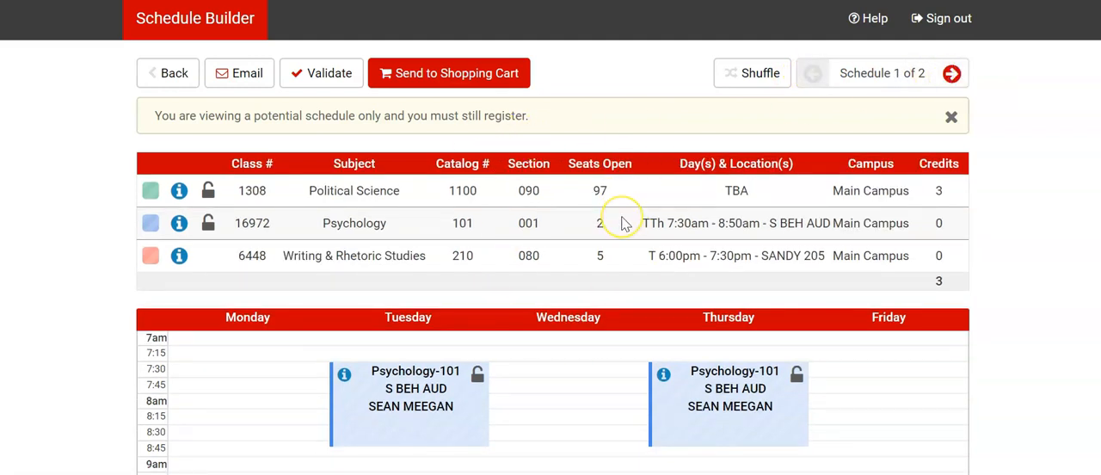
{"action": "left_click", "coordinate": [535, 191]}
{"action": "double_click", "coordinate": [536, 190]}
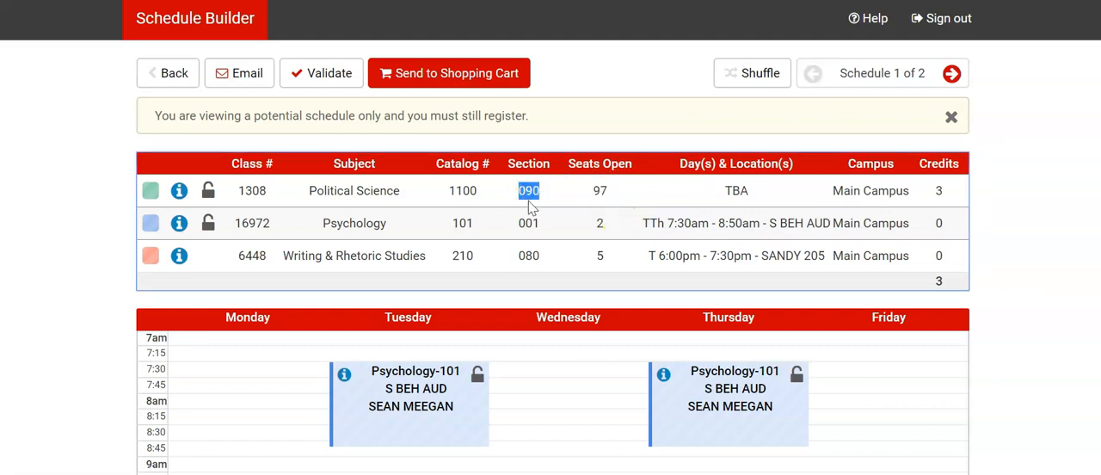
{"action": "left_click_drag", "start_coordinate": [746, 191], "coordinate": [724, 189]}
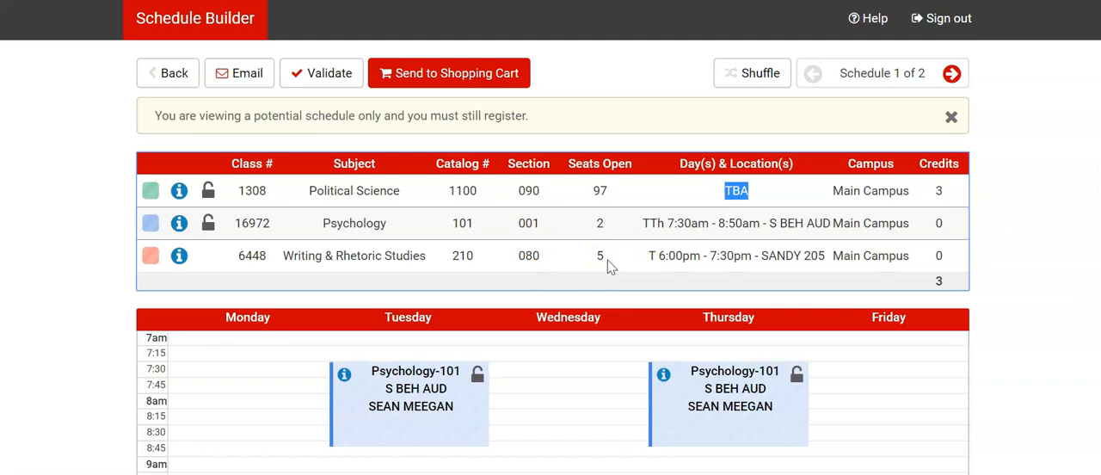
- Review schedule 2's class table, seats open and weekly calendar
{"action": "left_click", "coordinate": [950, 76]}
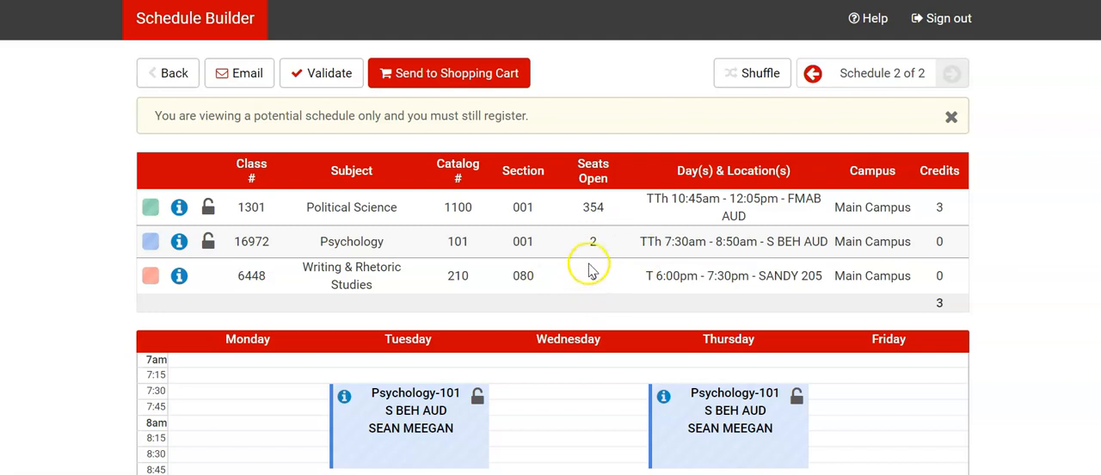
{"action": "double_click", "coordinate": [590, 207]}
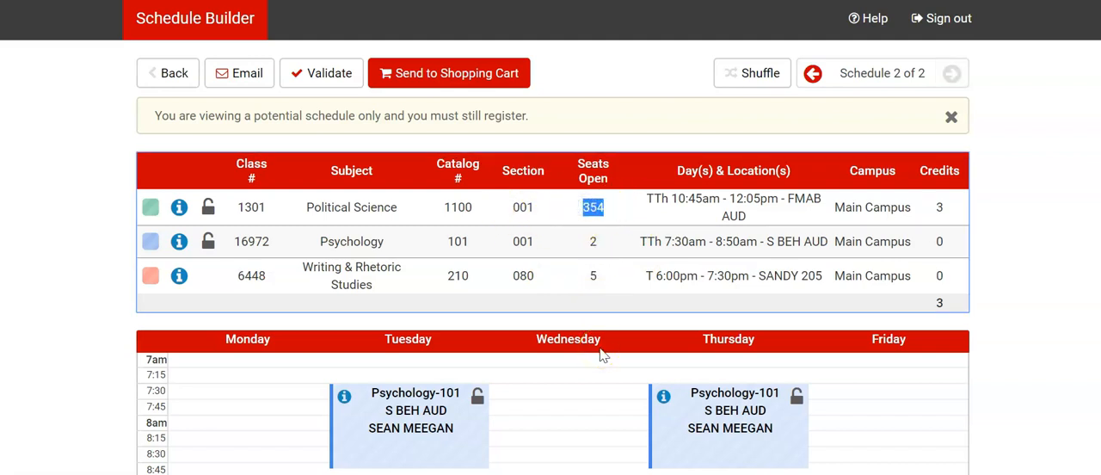
{"action": "scroll", "coordinate": [590, 296], "scroll_direction": "down", "scroll_amount": 5}
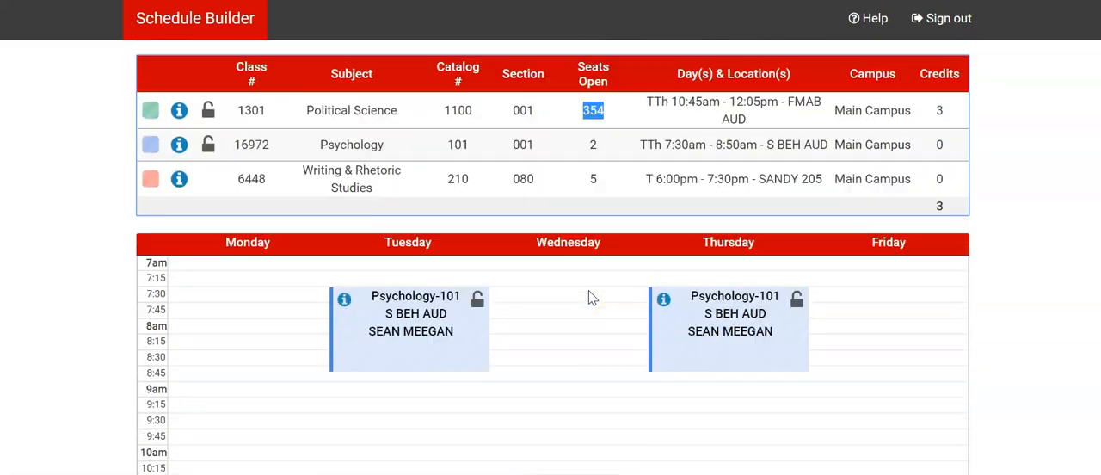
{"action": "scroll", "coordinate": [592, 298], "scroll_direction": "down", "scroll_amount": 3}
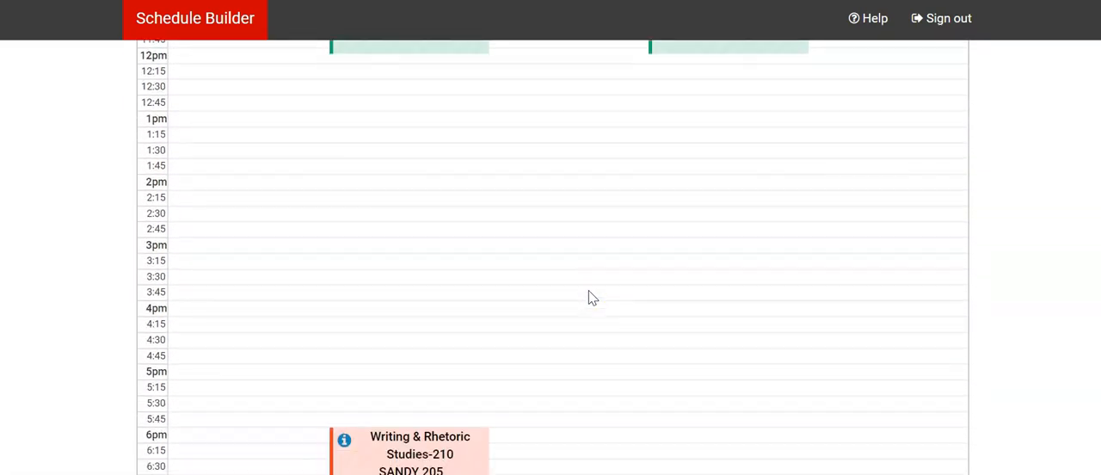
{"action": "scroll", "coordinate": [591, 298], "scroll_direction": "up", "scroll_amount": 3}
{"action": "scroll", "coordinate": [591, 298], "scroll_direction": "up", "scroll_amount": 1}
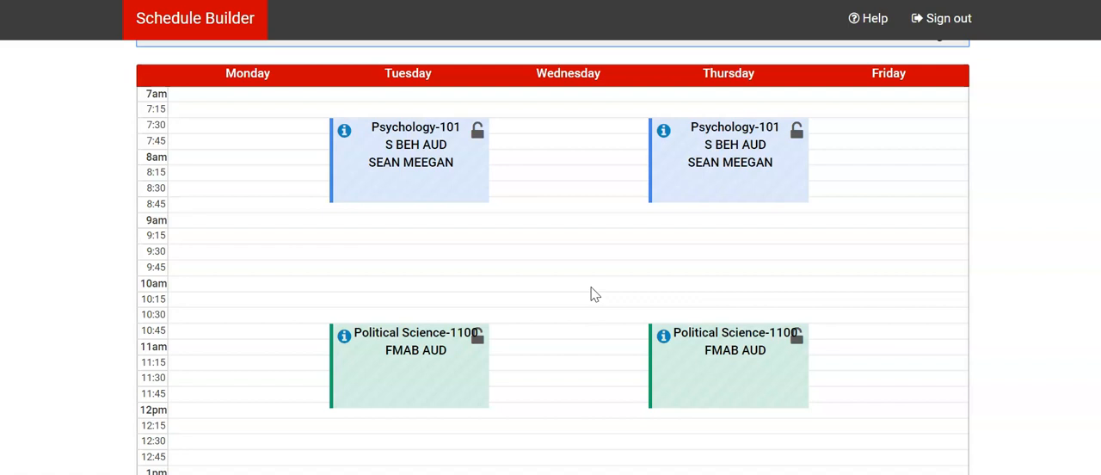
{"action": "scroll", "coordinate": [591, 294], "scroll_direction": "up", "scroll_amount": 1}
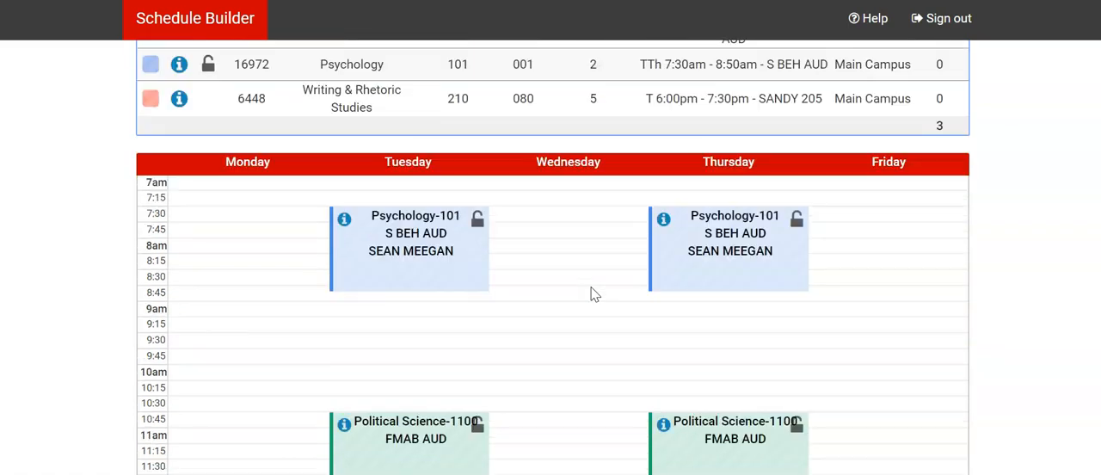
{"action": "left_click", "coordinate": [405, 200]}
{"action": "left_click", "coordinate": [411, 199]}
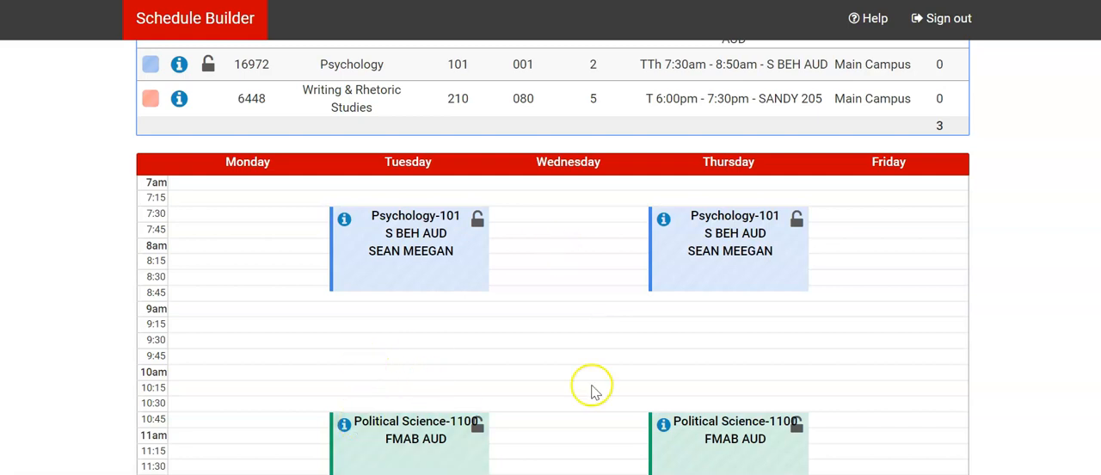
{"action": "scroll", "coordinate": [711, 293], "scroll_direction": "down", "scroll_amount": 2}
{"action": "scroll", "coordinate": [711, 295], "scroll_direction": "down", "scroll_amount": 5}
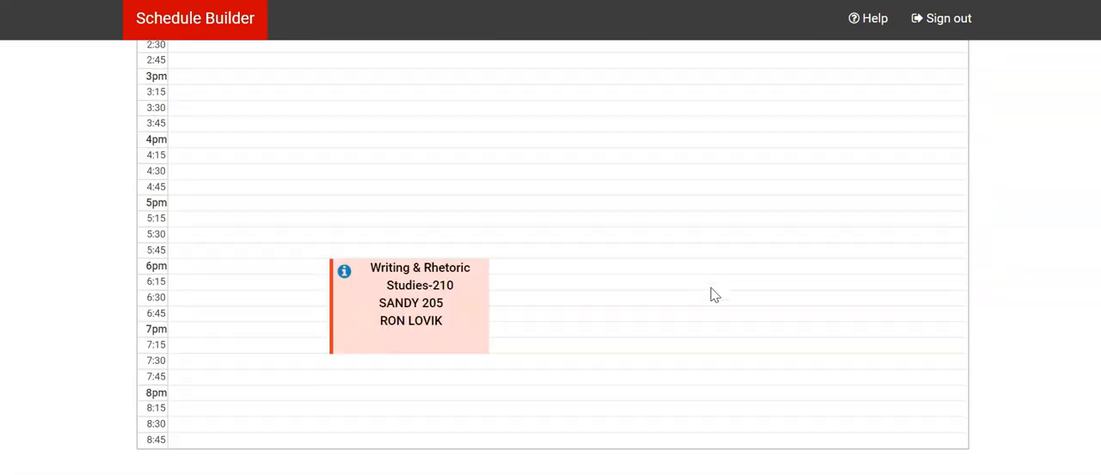
{"action": "scroll", "coordinate": [711, 294], "scroll_direction": "up", "scroll_amount": 9}
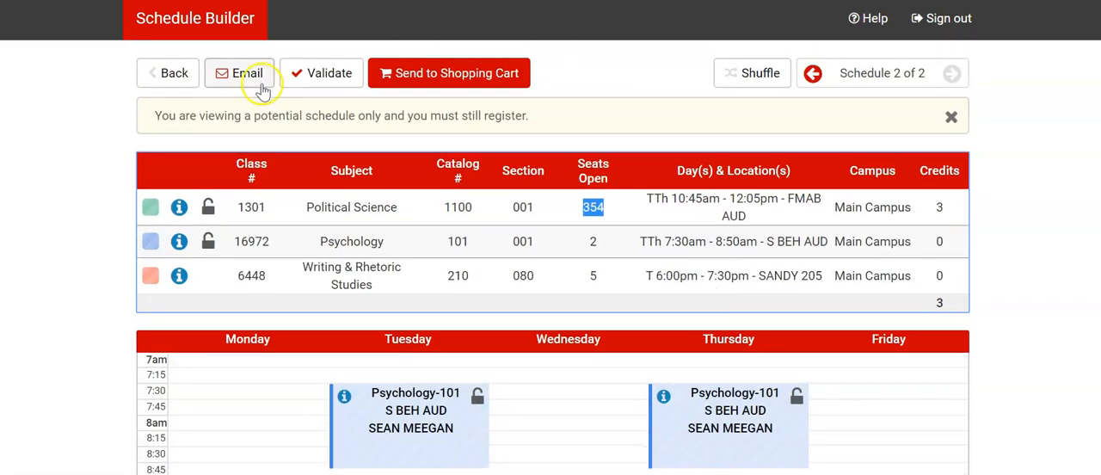
- Validate schedule 2 and close the validation results
{"action": "left_click", "coordinate": [325, 79]}
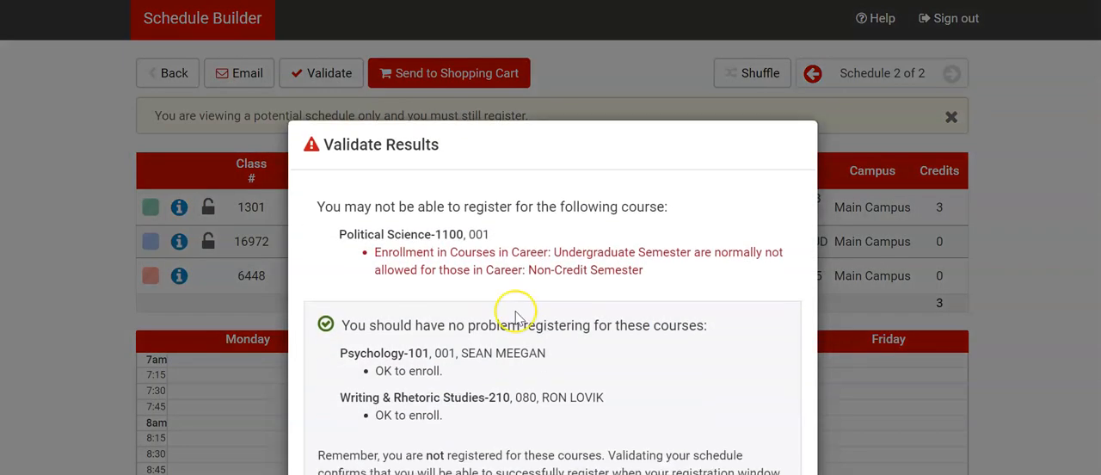
{"action": "scroll", "coordinate": [533, 270], "scroll_direction": "down", "scroll_amount": 1}
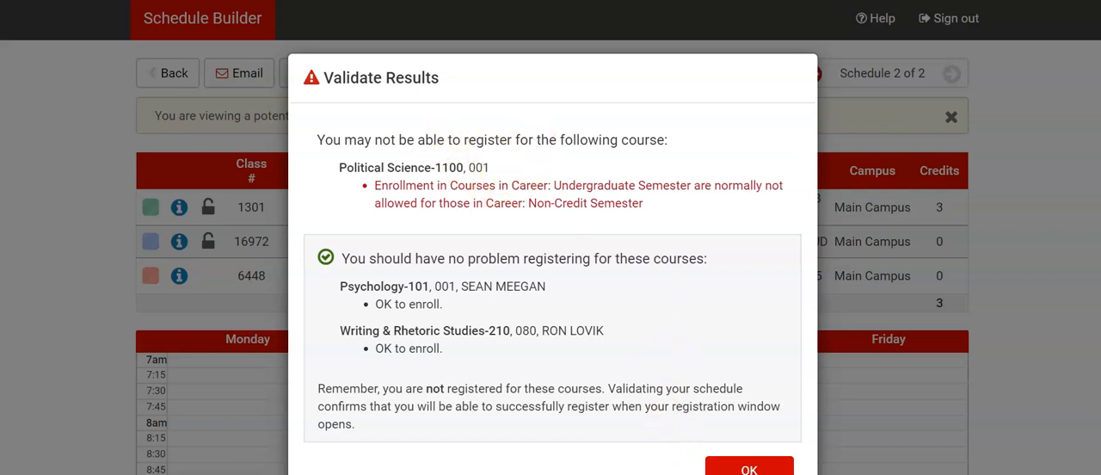
{"action": "left_click", "coordinate": [741, 468]}
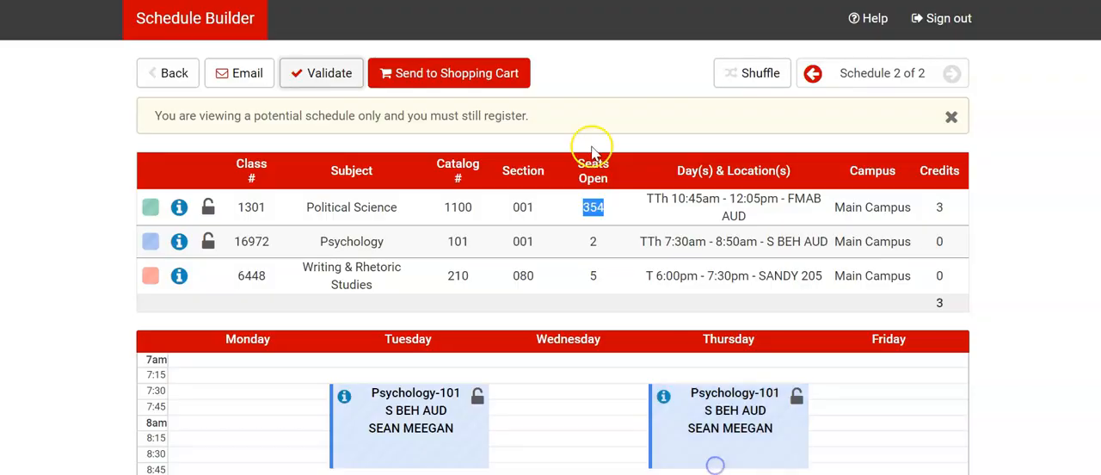
- Send schedule 2 to the shopping cart, import it into registration, and accept the PSY 101-001 enrollment preferences
{"action": "left_click", "coordinate": [412, 77]}
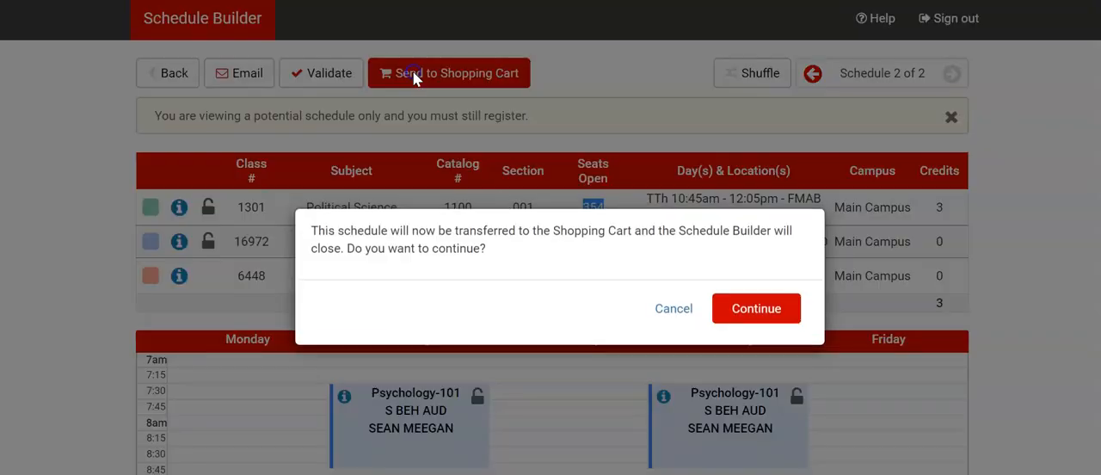
{"action": "left_click", "coordinate": [788, 314]}
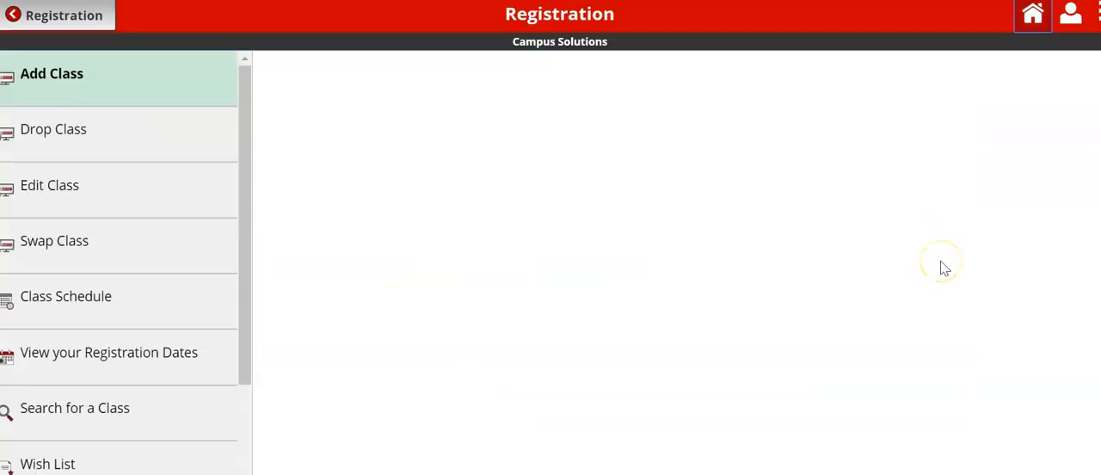
{"action": "scroll", "coordinate": [647, 325], "scroll_direction": "down", "scroll_amount": 2}
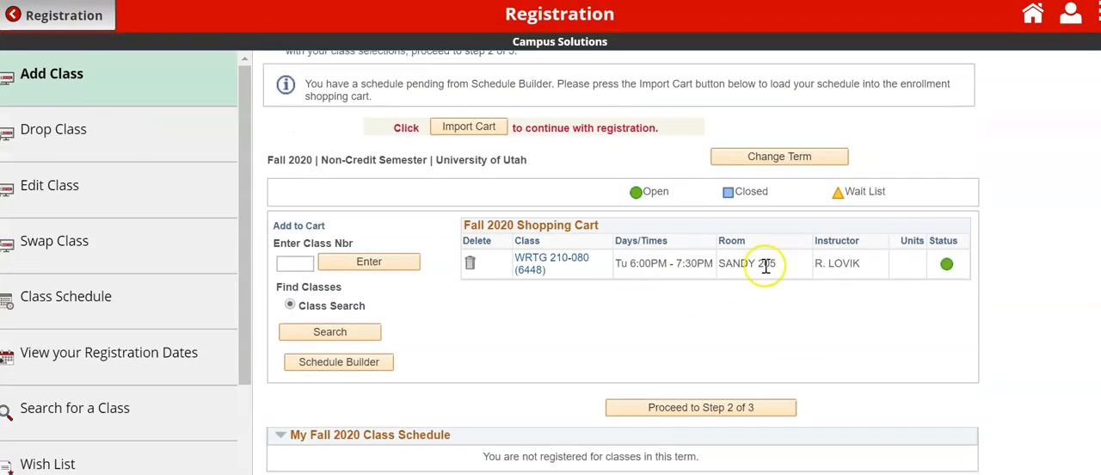
{"action": "left_click", "coordinate": [483, 129]}
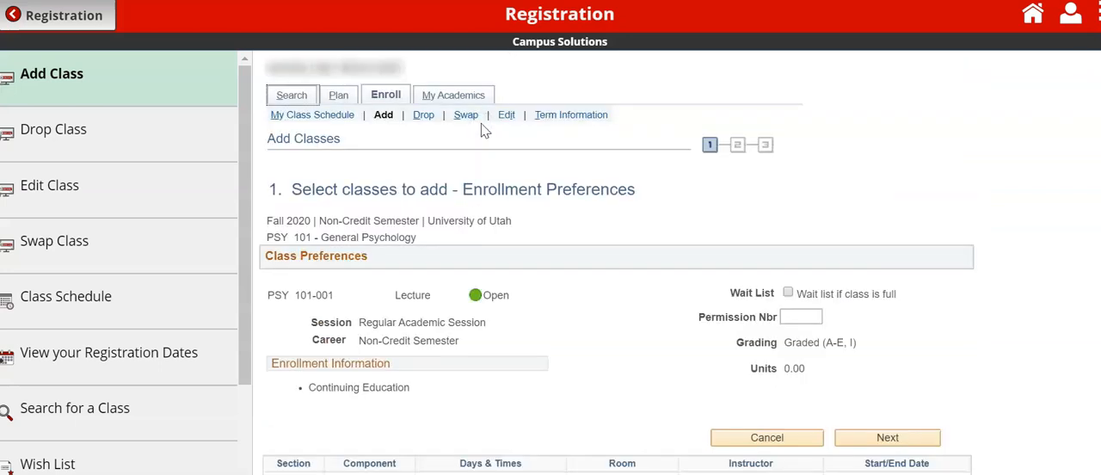
{"action": "scroll", "coordinate": [495, 174], "scroll_direction": "down", "scroll_amount": 1}
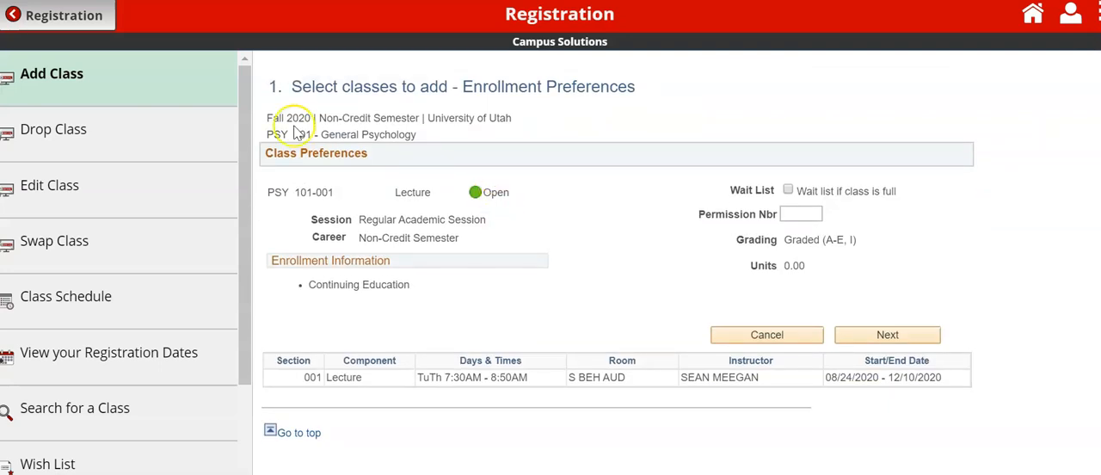
{"action": "left_click", "coordinate": [891, 335]}
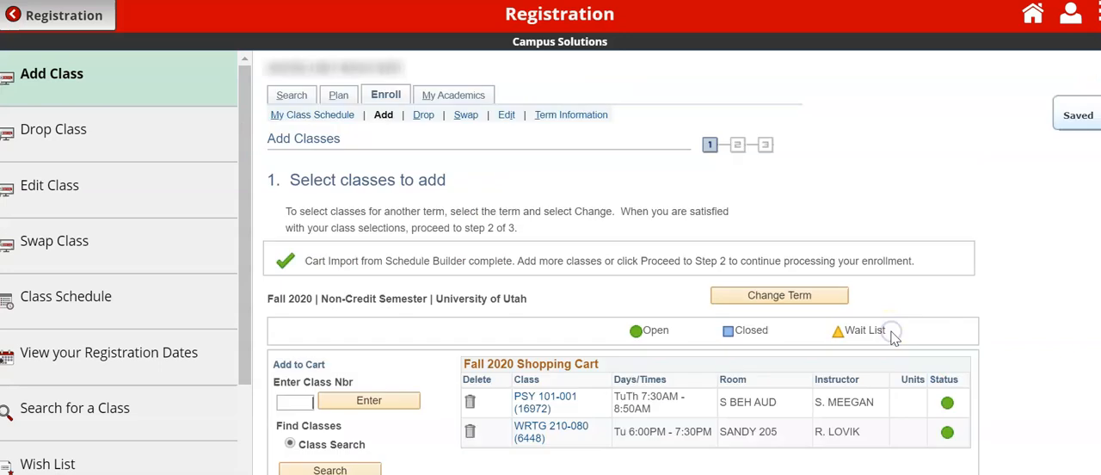
- Proceed to step 2 and try to finish enrolling in PSY 101-001 and WRTG 210-080
{"action": "scroll", "coordinate": [663, 214], "scroll_direction": "down", "scroll_amount": 2}
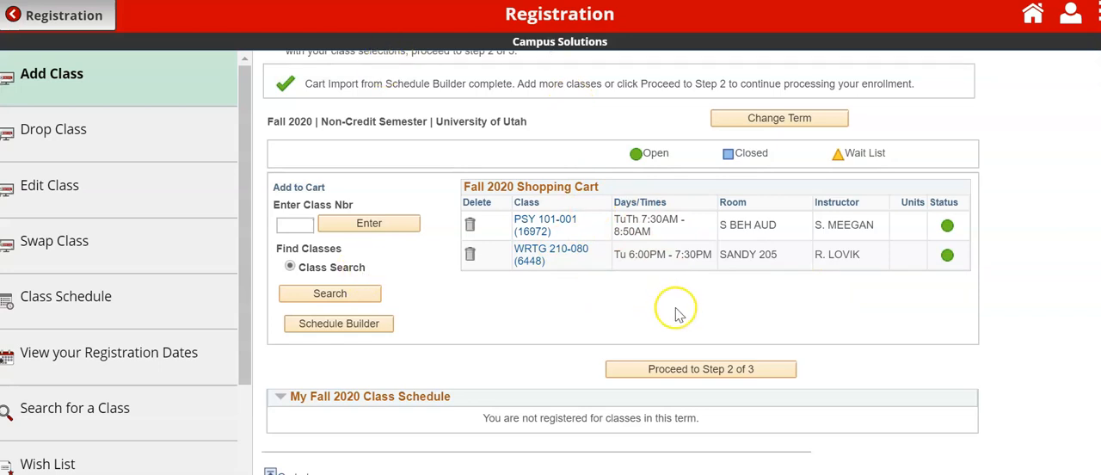
{"action": "left_click", "coordinate": [703, 371]}
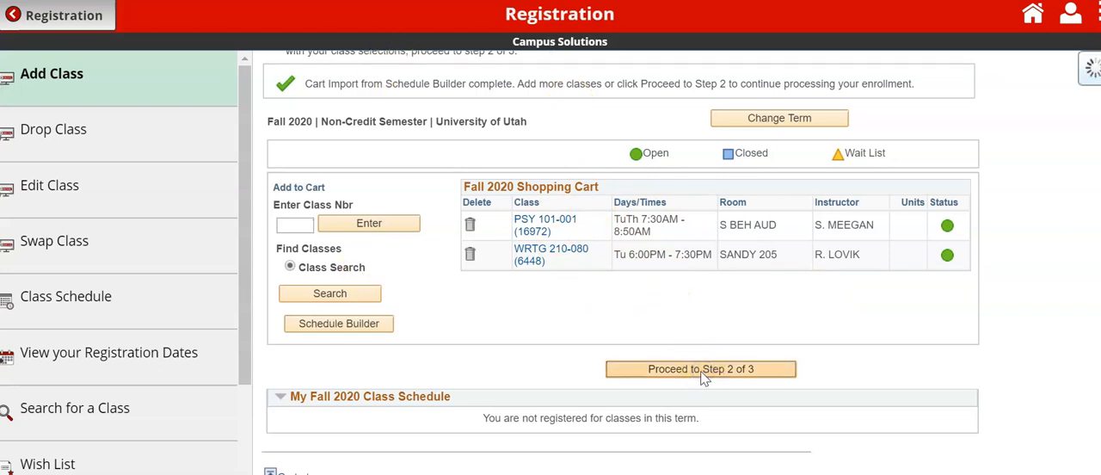
{"action": "scroll", "coordinate": [700, 373], "scroll_direction": "down", "scroll_amount": 1}
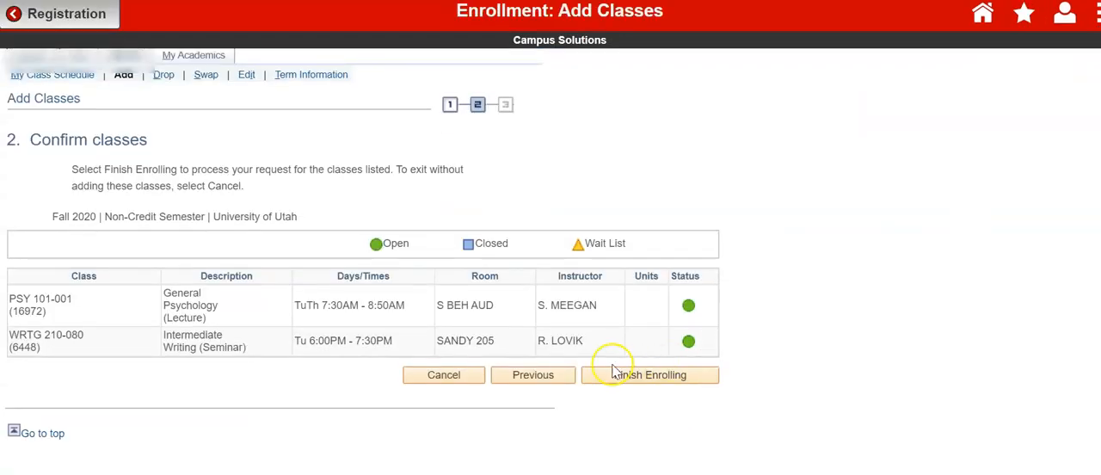
{"action": "left_click", "coordinate": [658, 378]}
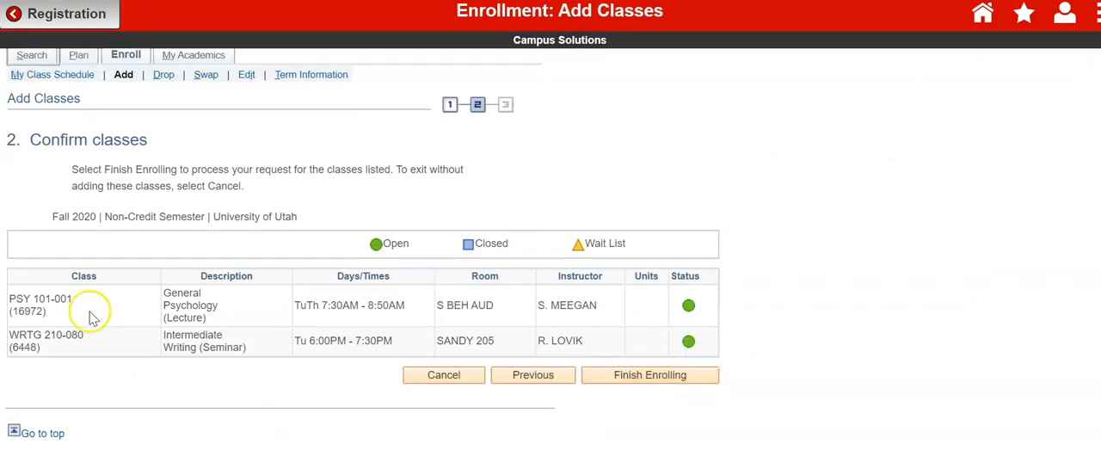
- Open My Class Schedule in weekly calendar view and examine its display options
{"action": "left_click", "coordinate": [75, 74]}
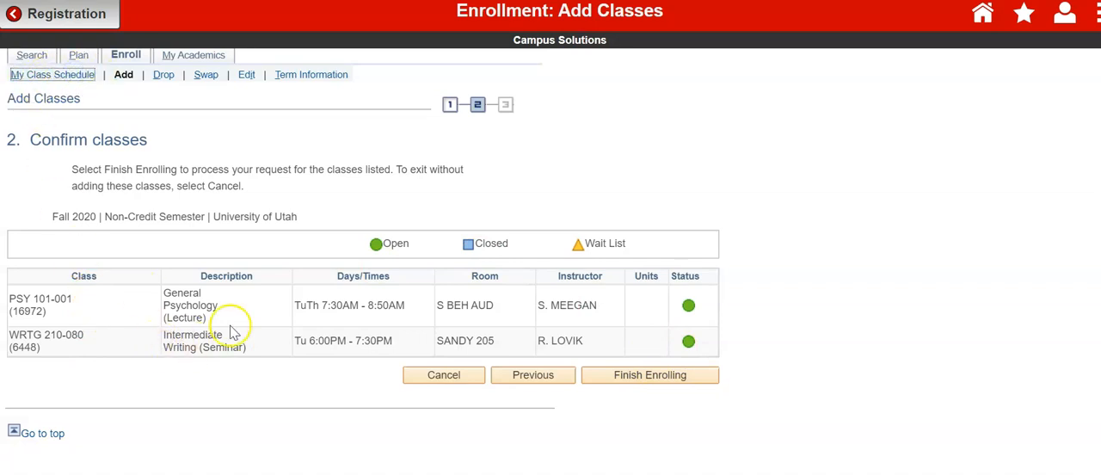
{"action": "left_click", "coordinate": [364, 177]}
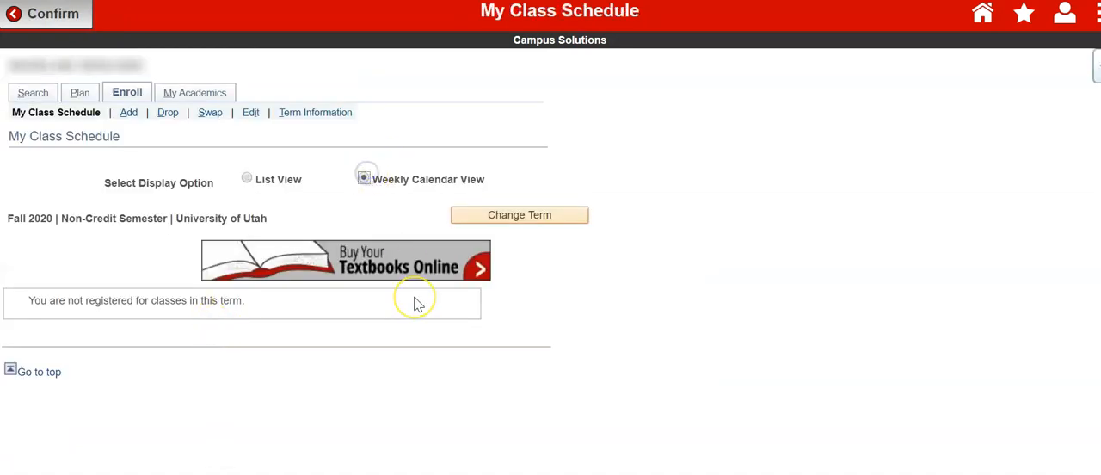
{"action": "scroll", "coordinate": [418, 301], "scroll_direction": "down", "scroll_amount": 10}
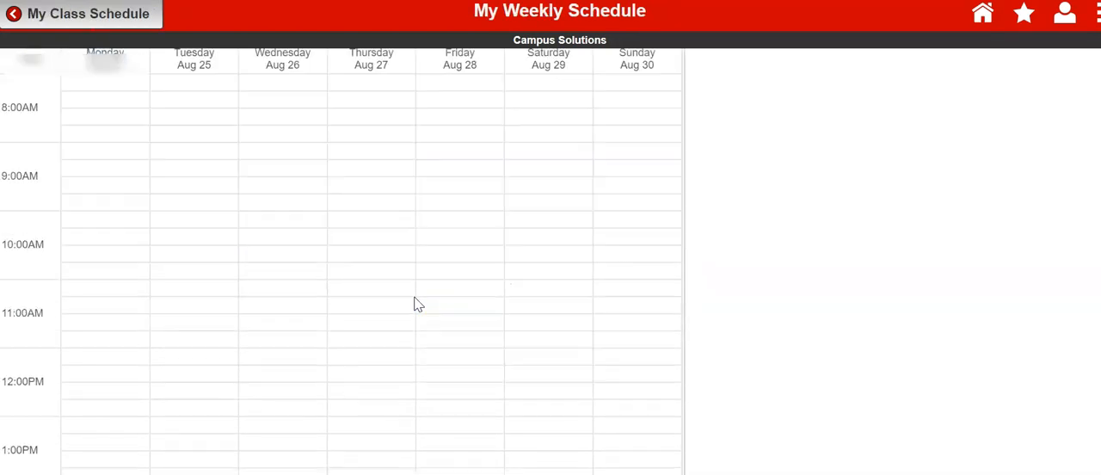
{"action": "left_click", "coordinate": [157, 342]}
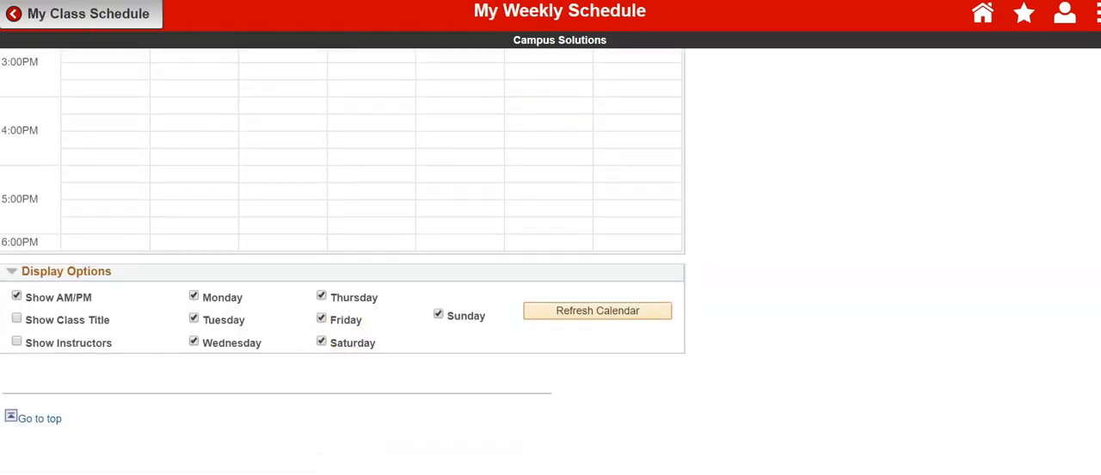